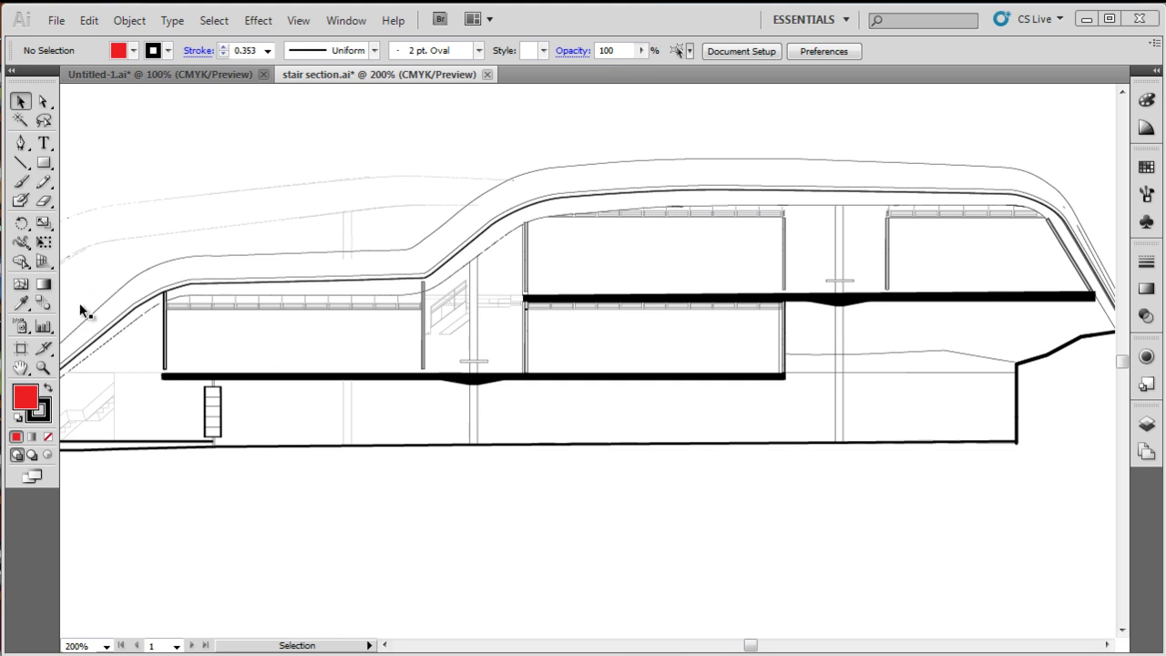
Zoom into the left bay of the stair section to about 644%.
left_click(42, 367)
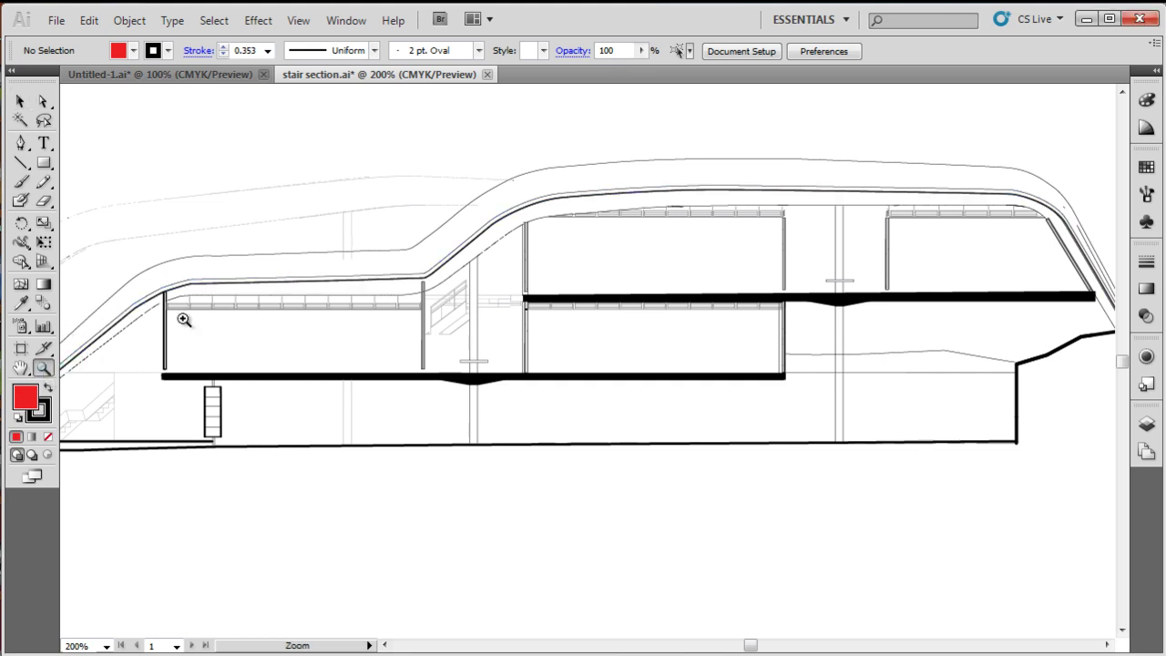
left_click_drag(135, 239, 476, 426)
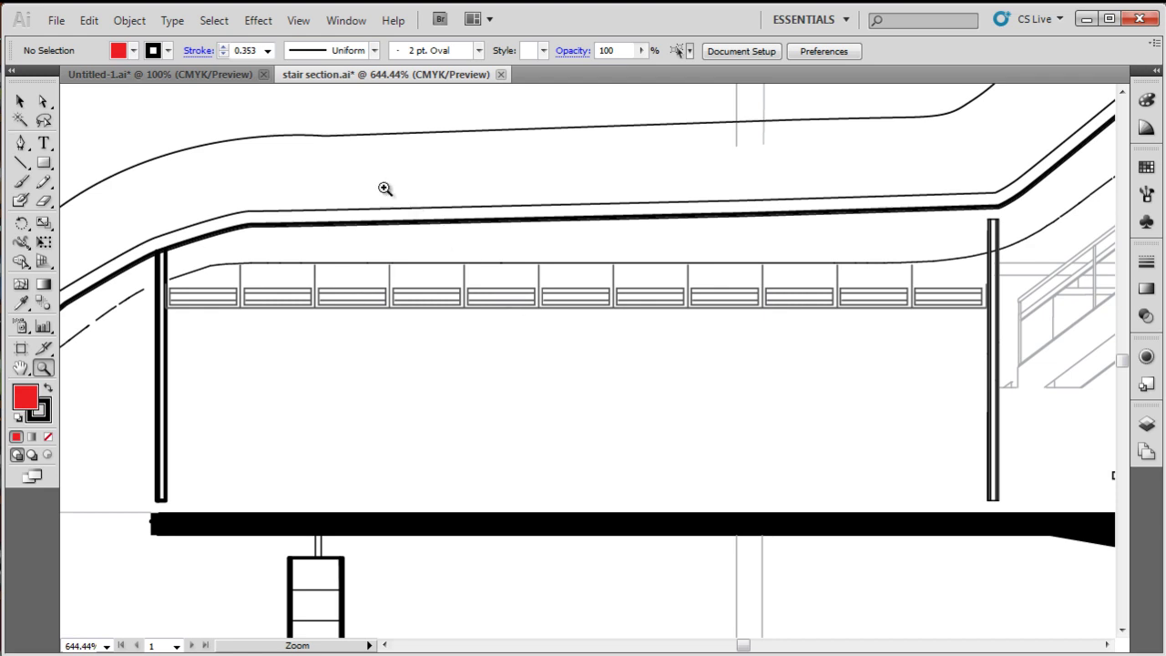
left_click(44, 162)
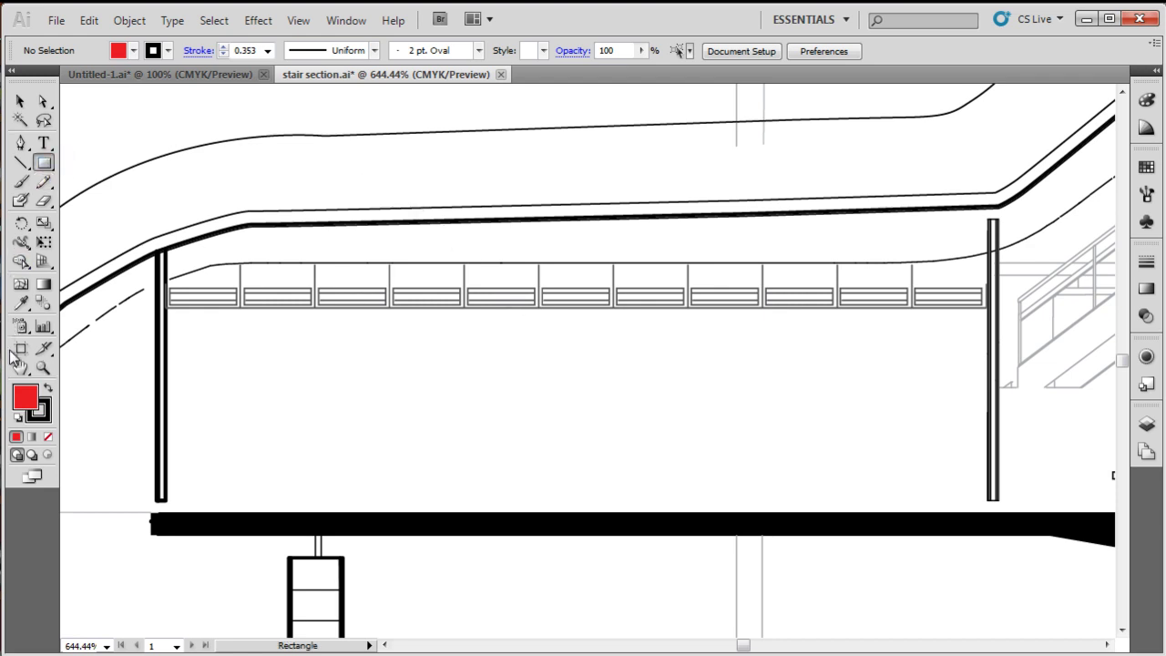
Draw an unfilled, black-outlined square below the railing in the left bay.
left_click(49, 437)
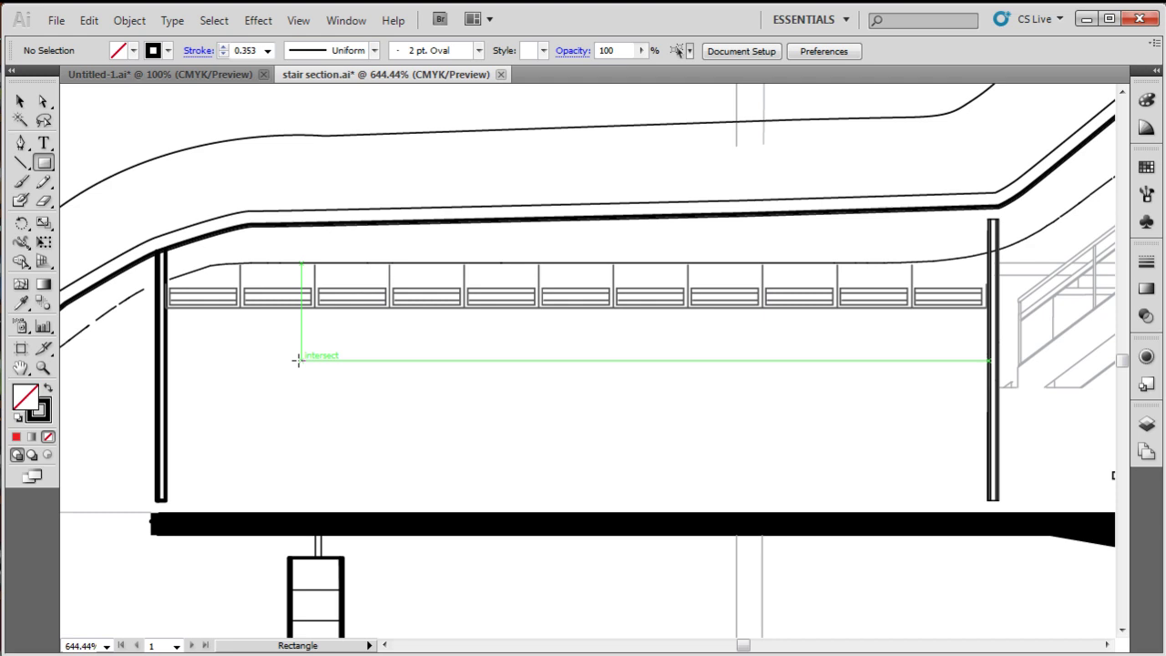
left_click_drag(289, 344, 422, 475)
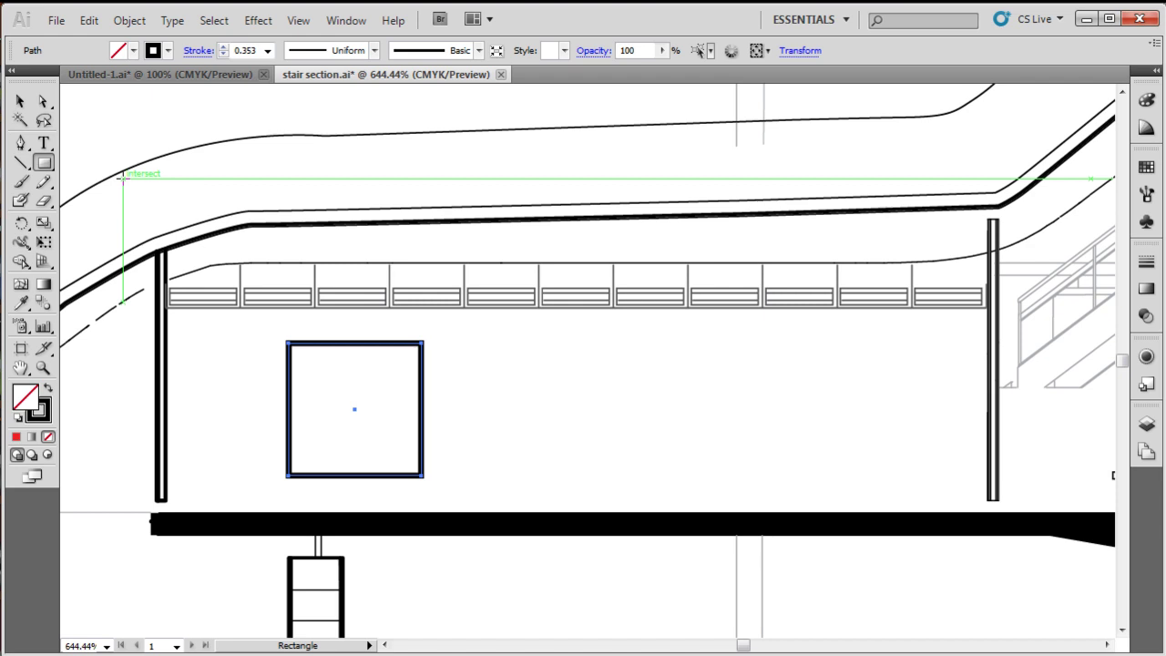
left_click(40, 170)
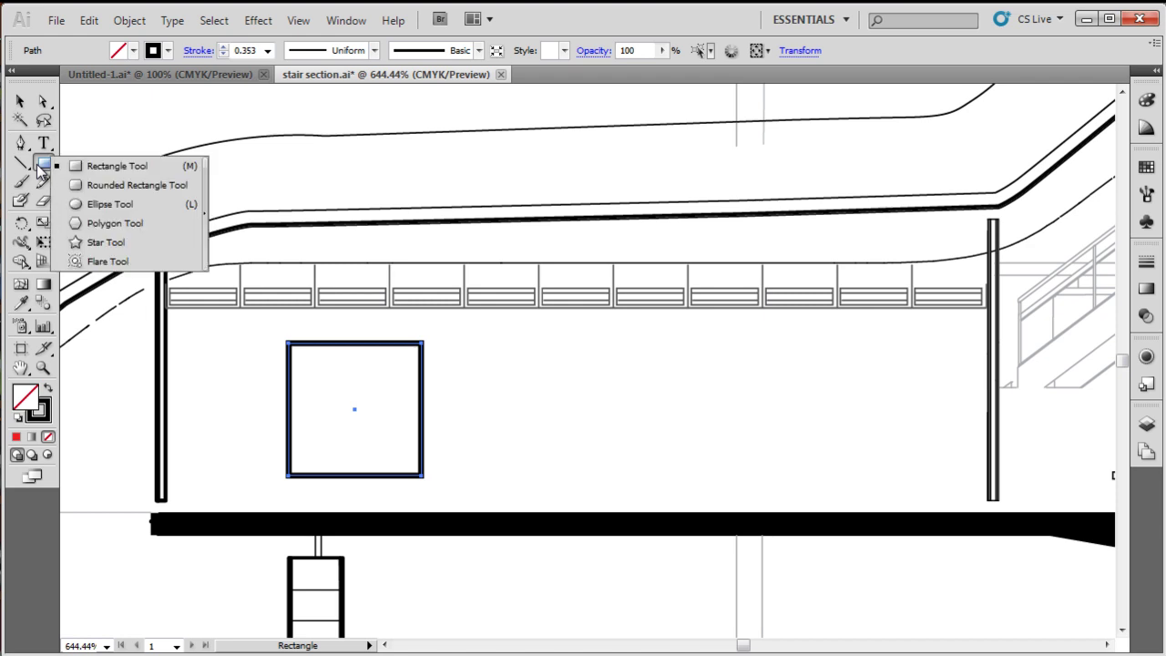
left_click(78, 206)
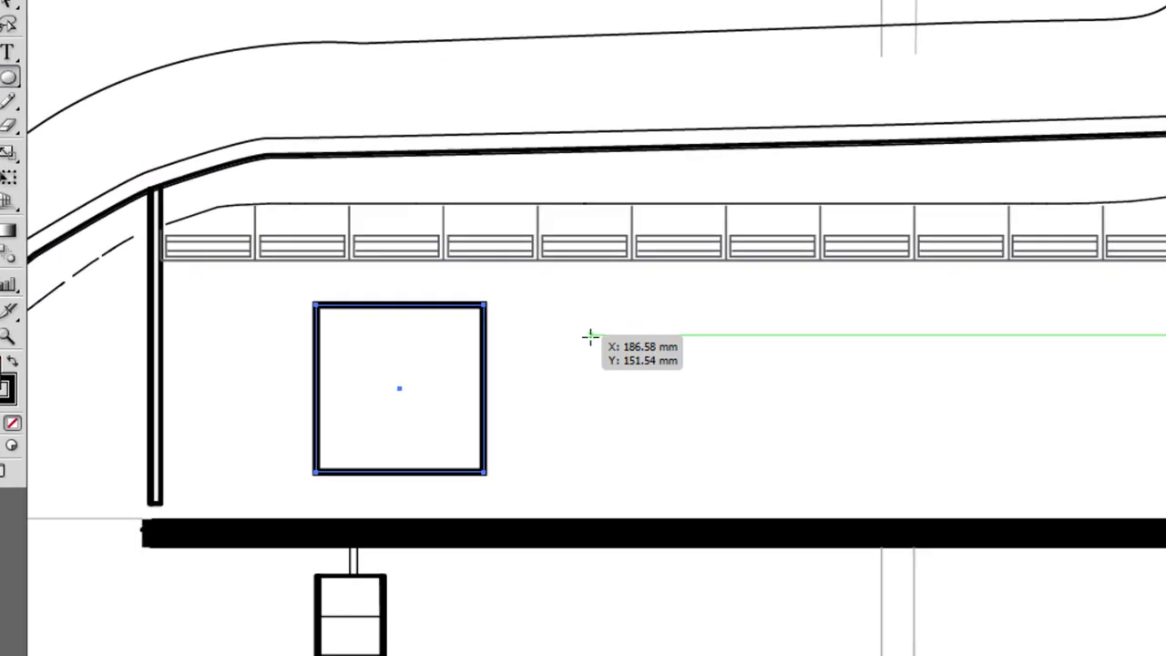
Draw a black-outlined circle and move it to sit just right of the square.
left_click_drag(505, 368, 582, 435)
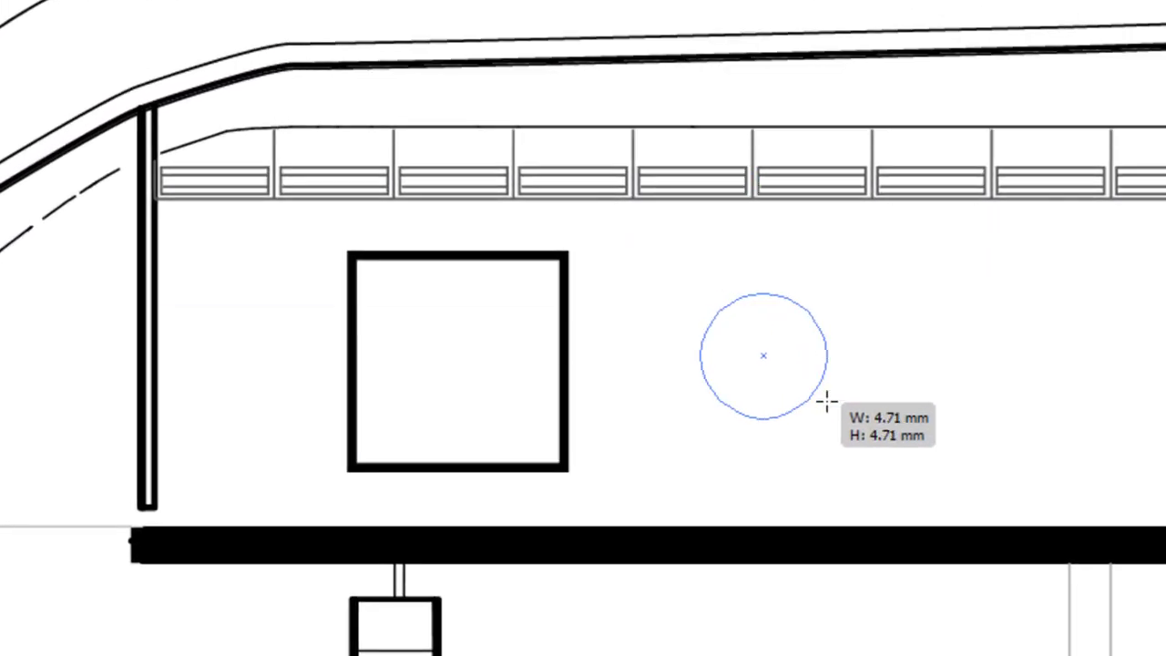
left_click_drag(826, 401, 832, 406)
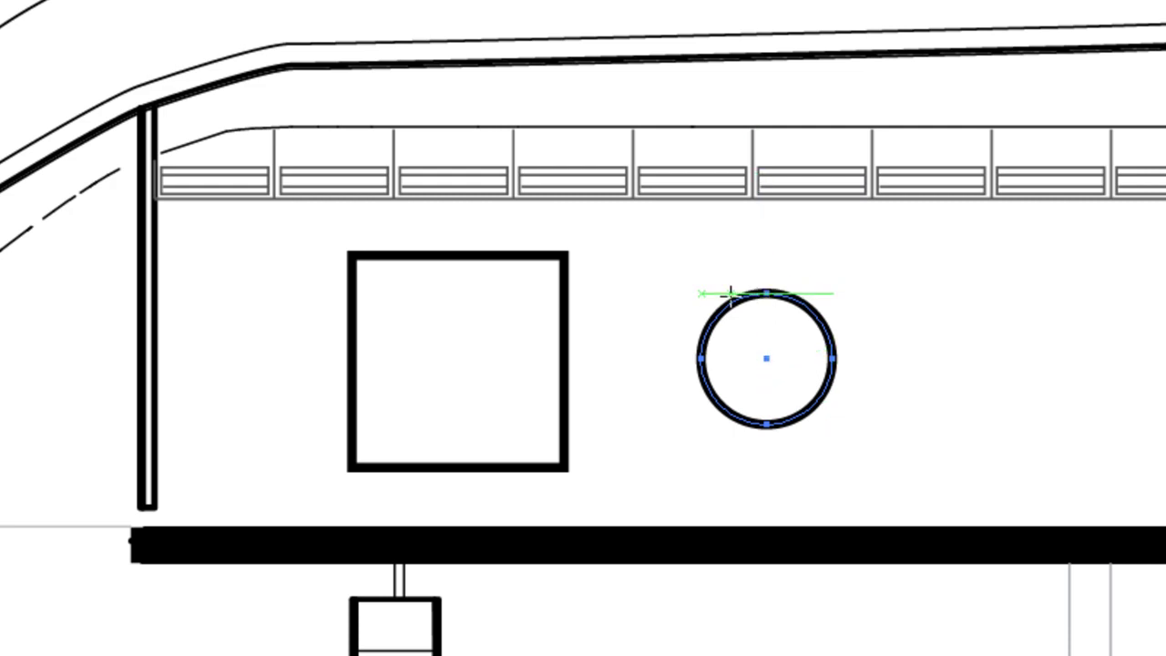
key("v")
left_click_drag(735, 302, 394, 378)
left_click(428, 333)
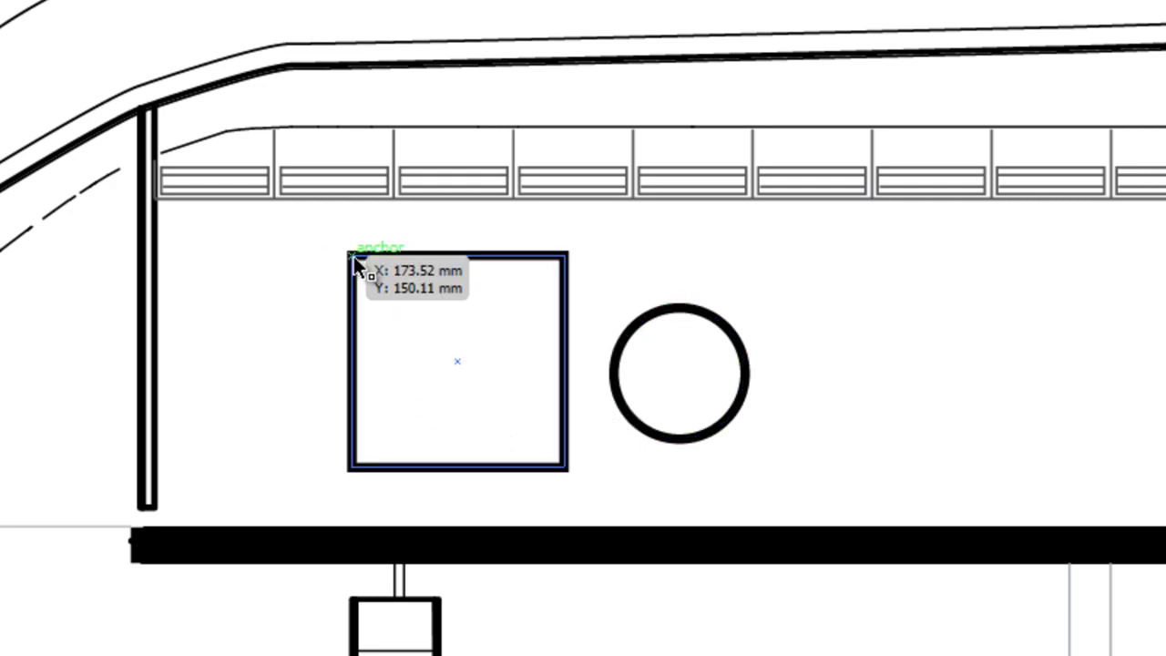
left_click_drag(632, 400, 362, 441)
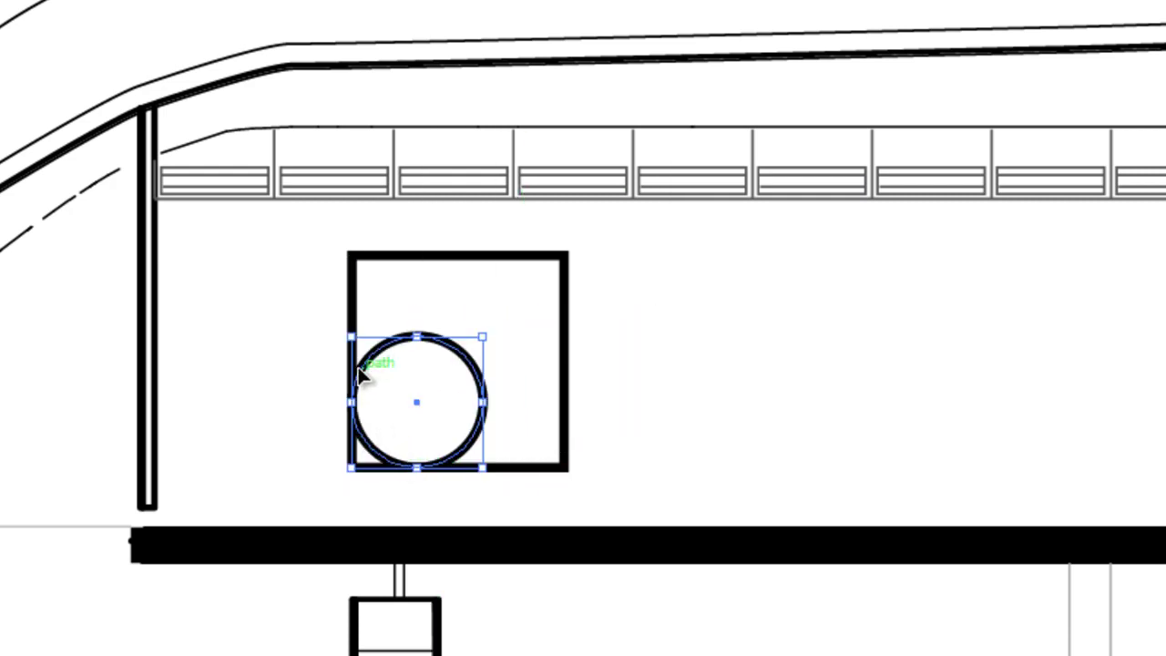
left_click_drag(461, 338, 719, 305)
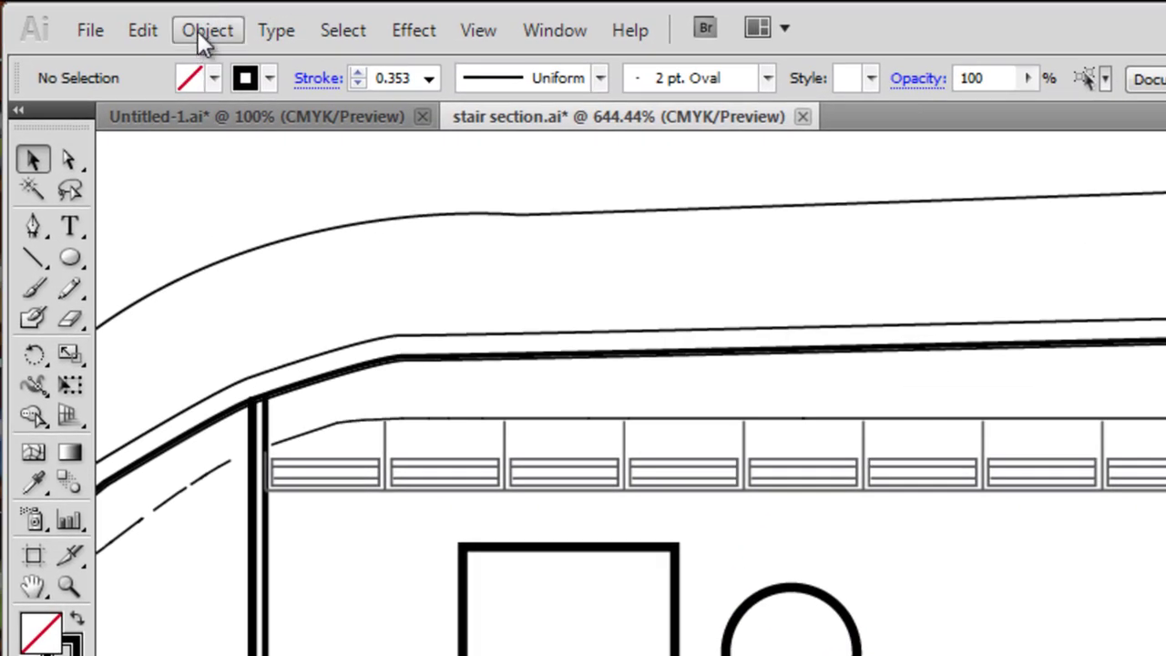
Show the Transform/Align/Pathfinder group from Window > Align and dock it collapsed as icons.
left_click(191, 9)
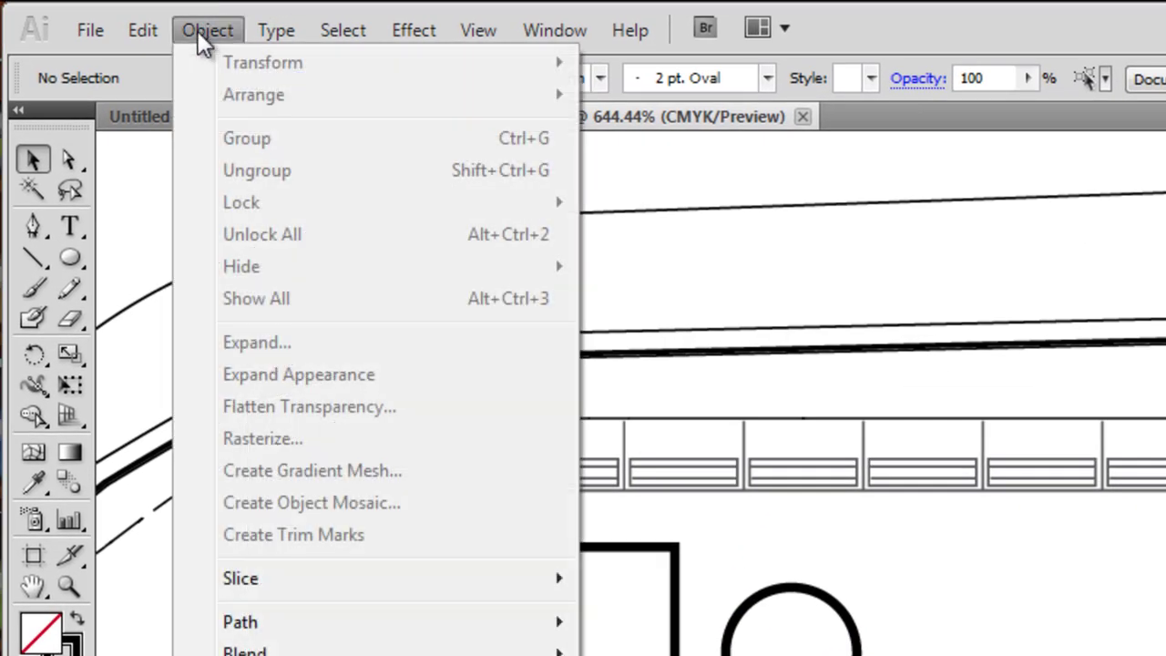
mouse_move(519, 1)
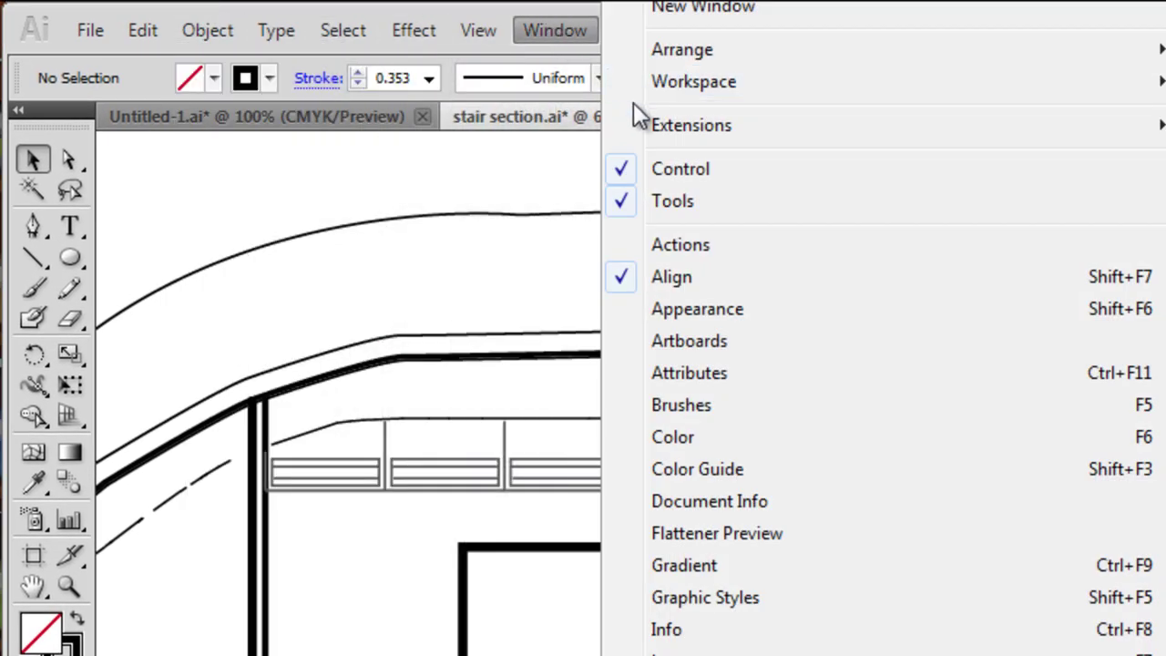
left_click(675, 277)
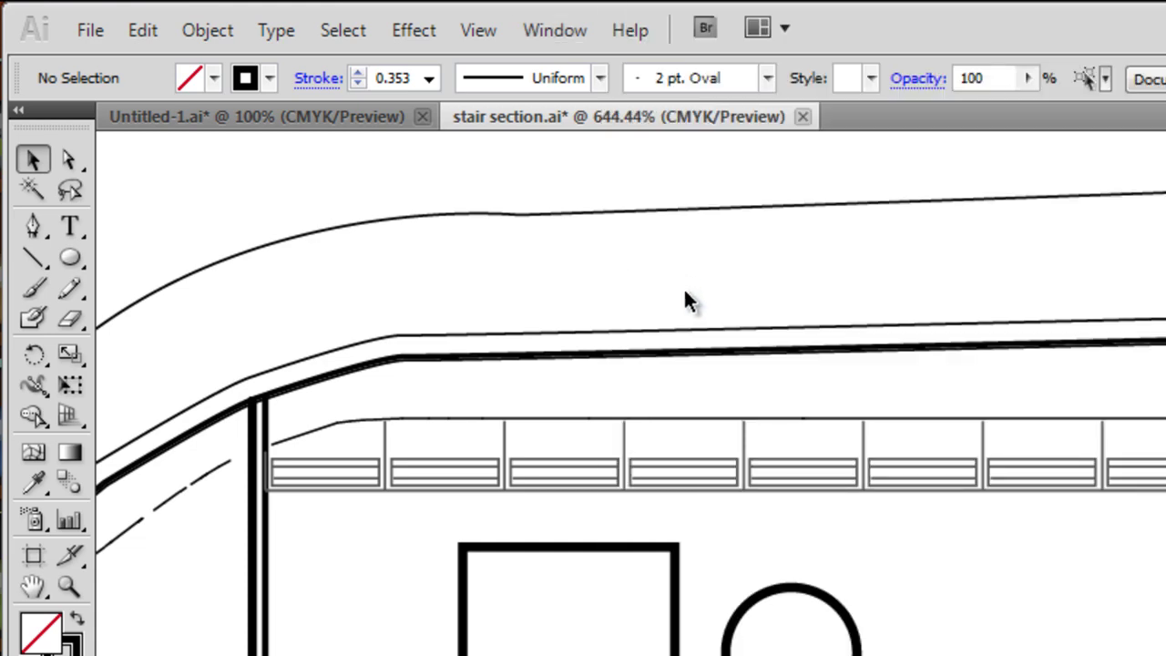
left_click(483, 27)
mouse_move(544, 29)
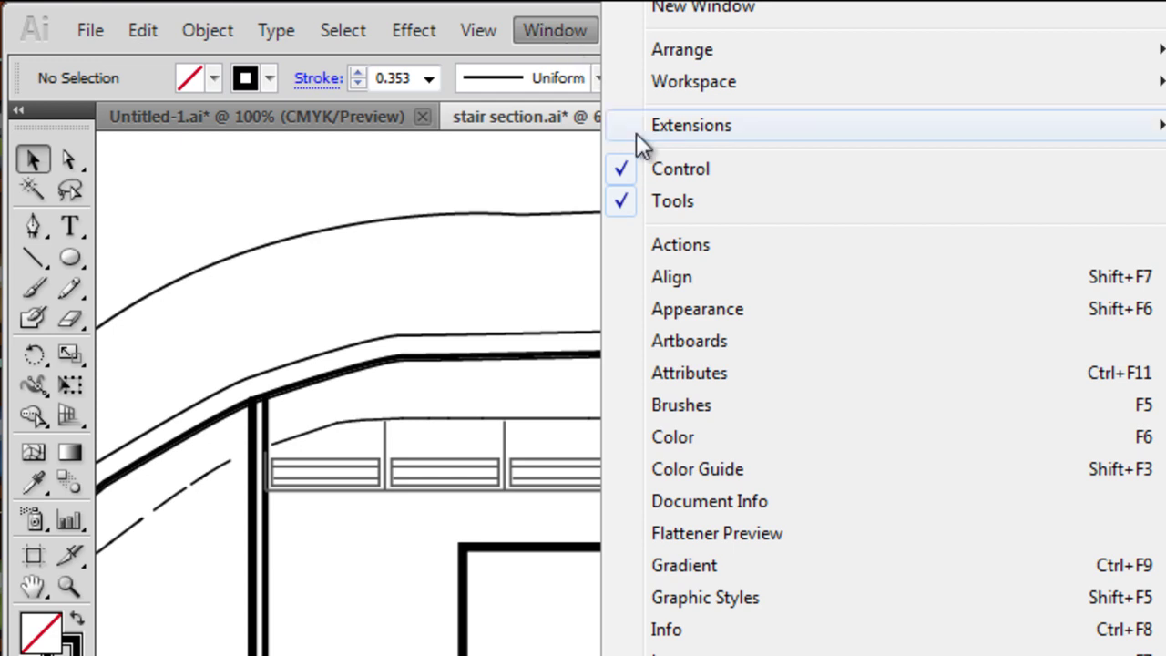
left_click(706, 276)
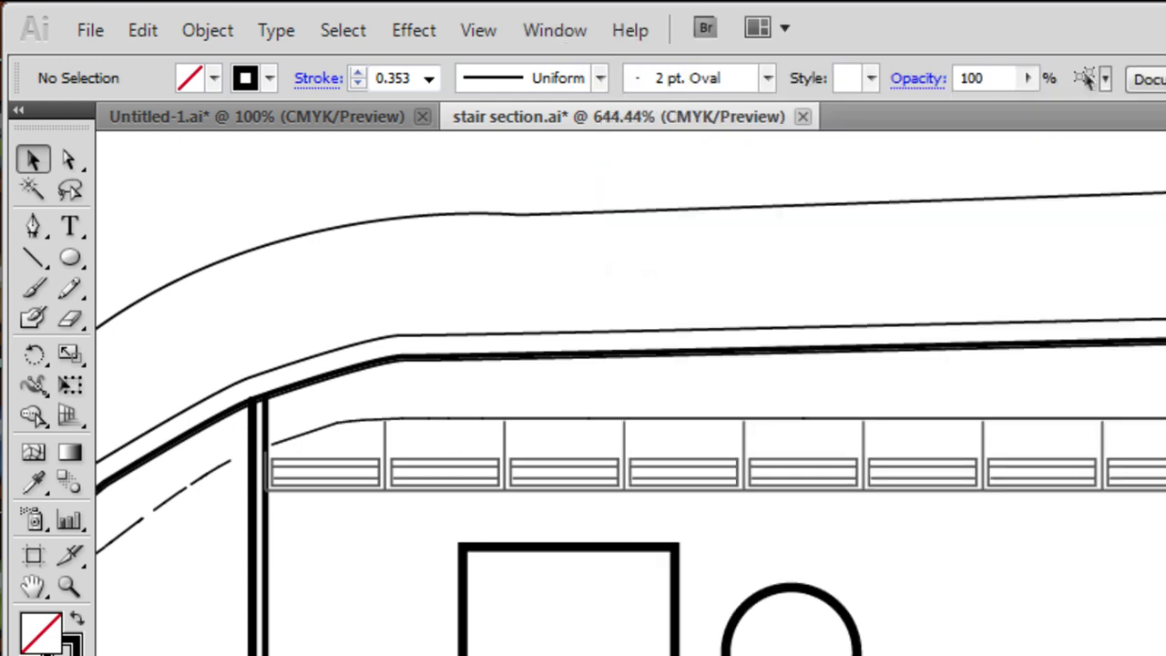
left_click_drag(170, 261, 326, 186)
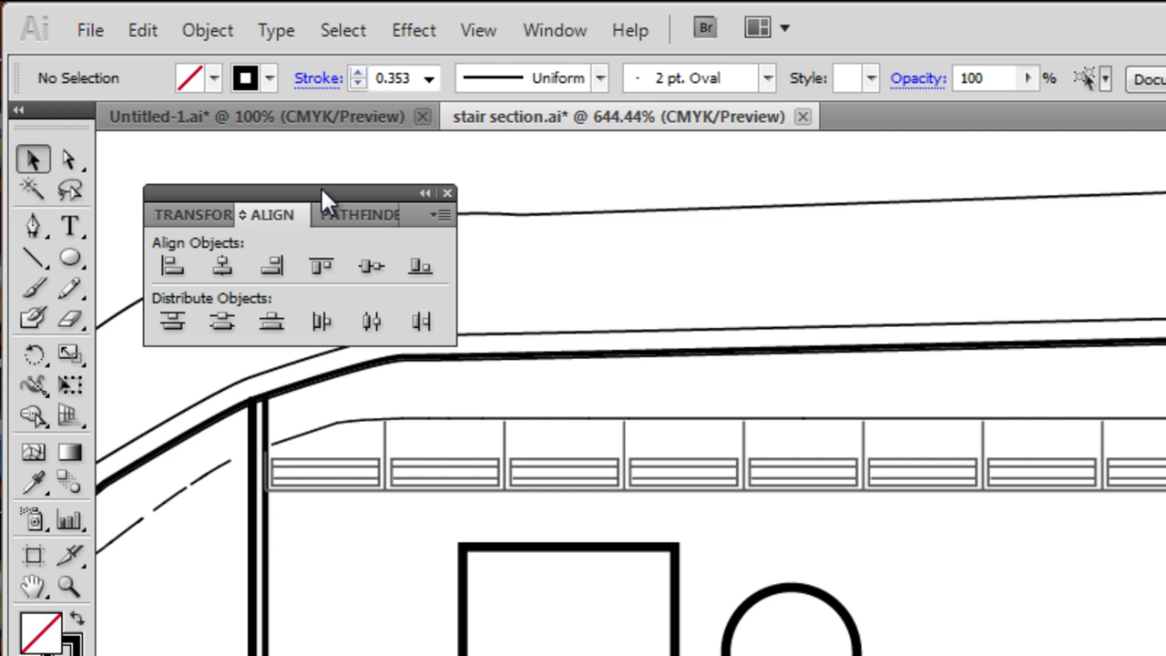
left_click(425, 193)
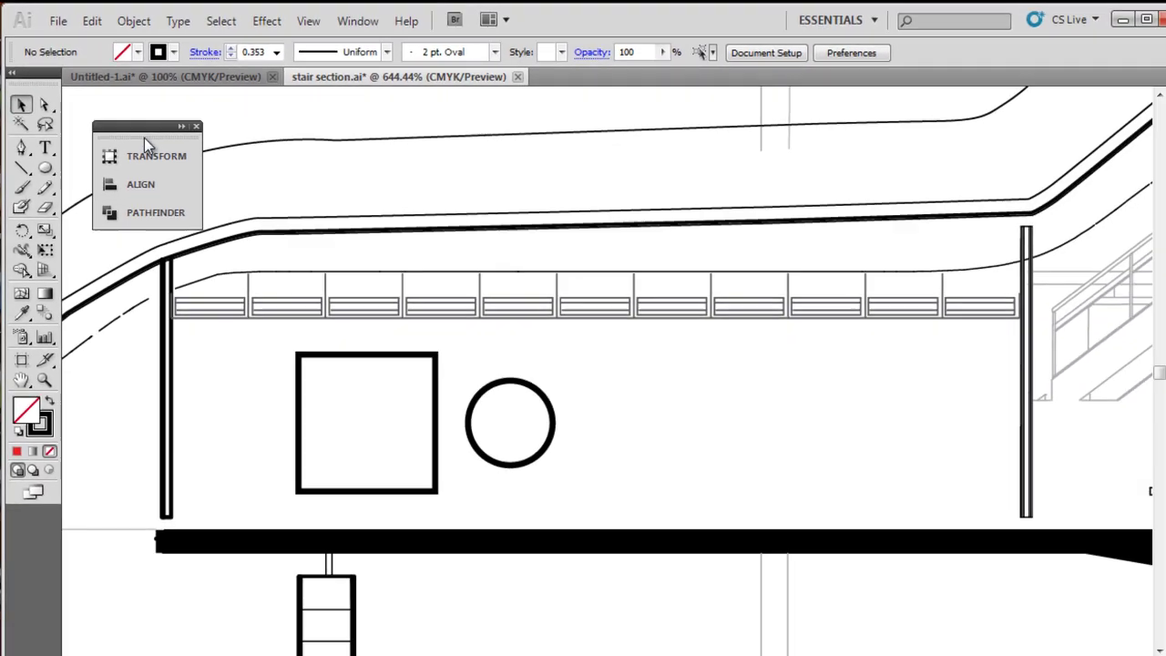
left_click_drag(224, 208, 1146, 401)
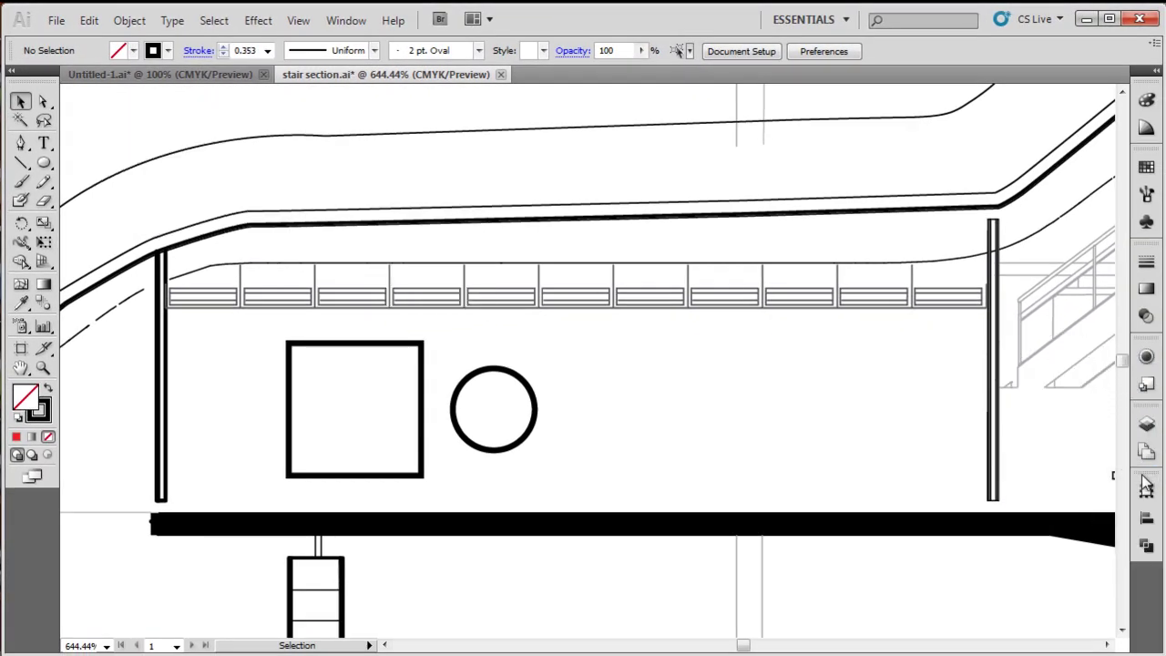
Float the Align panel open over the drawing and select both the square and circle.
left_click_drag(1153, 480, 114, 102)
double_click(811, 344)
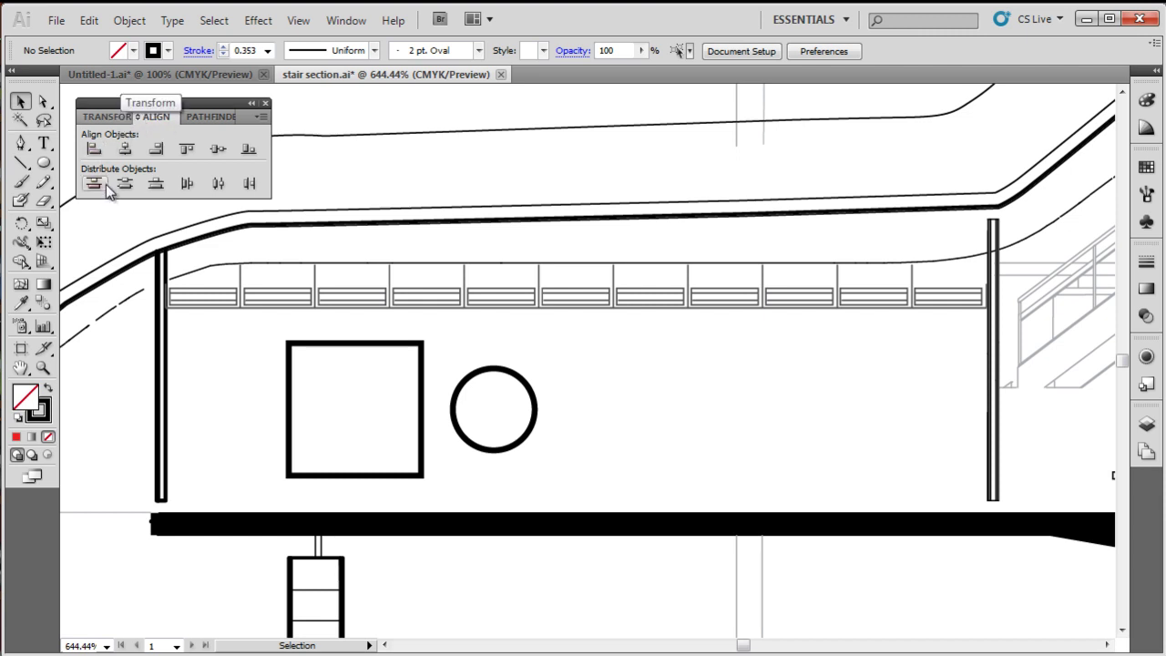
left_click_drag(563, 474, 364, 385)
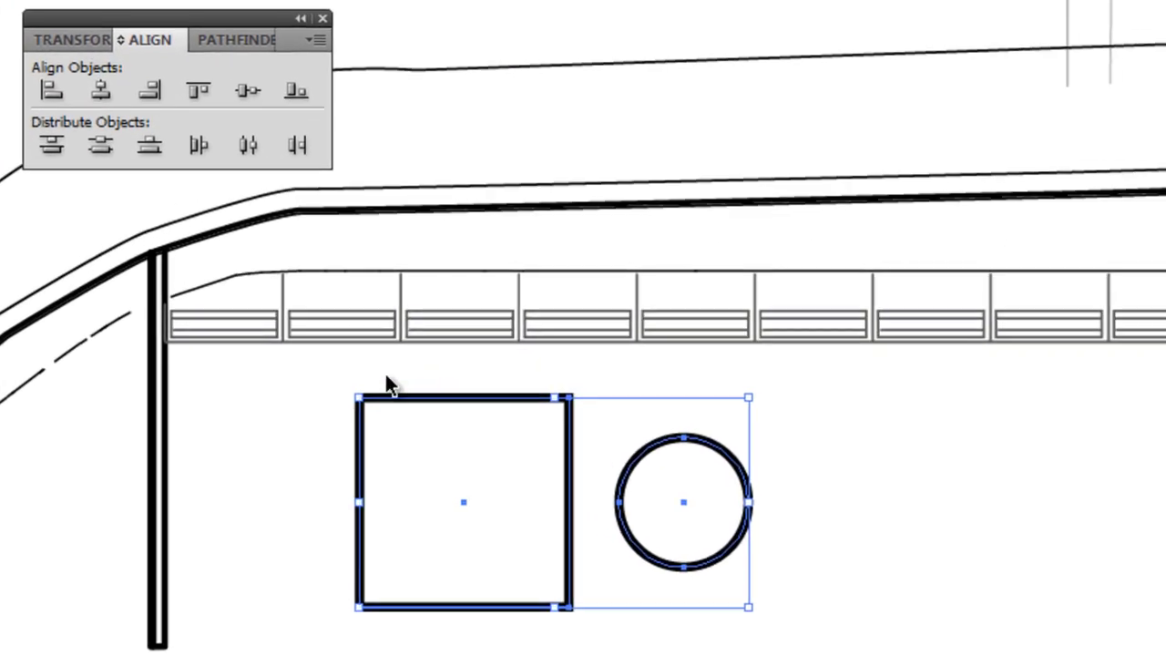
Align the circle to the square's left, right, top and bottom edges.
left_click(71, 102)
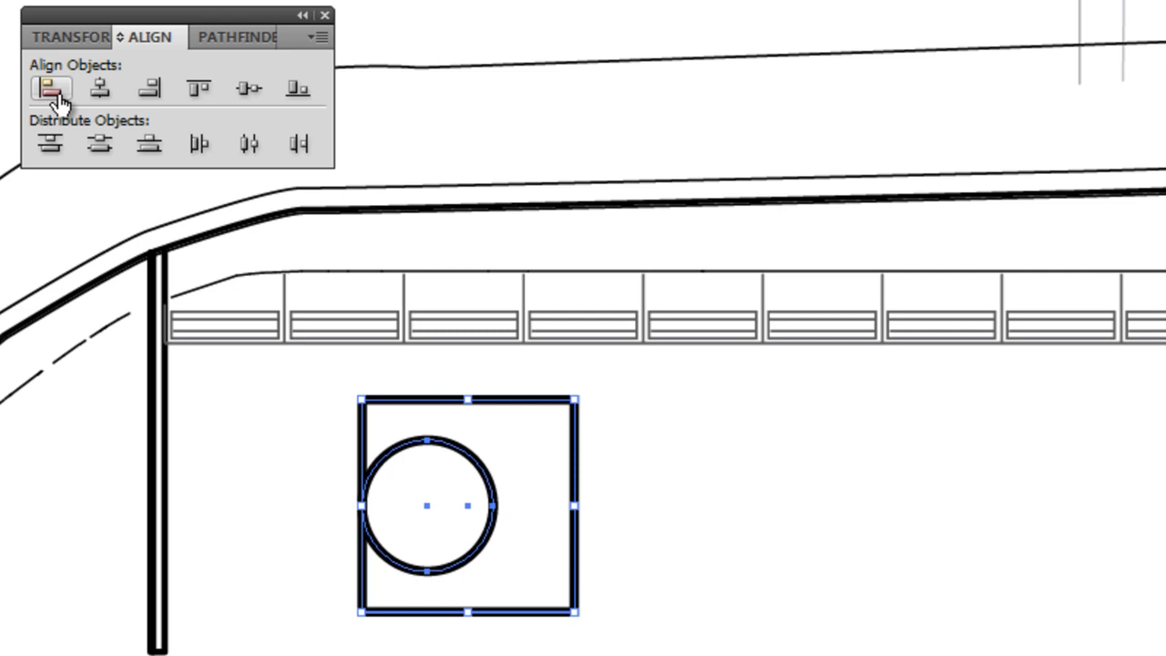
left_click(98, 107)
left_click(151, 95)
left_click(191, 96)
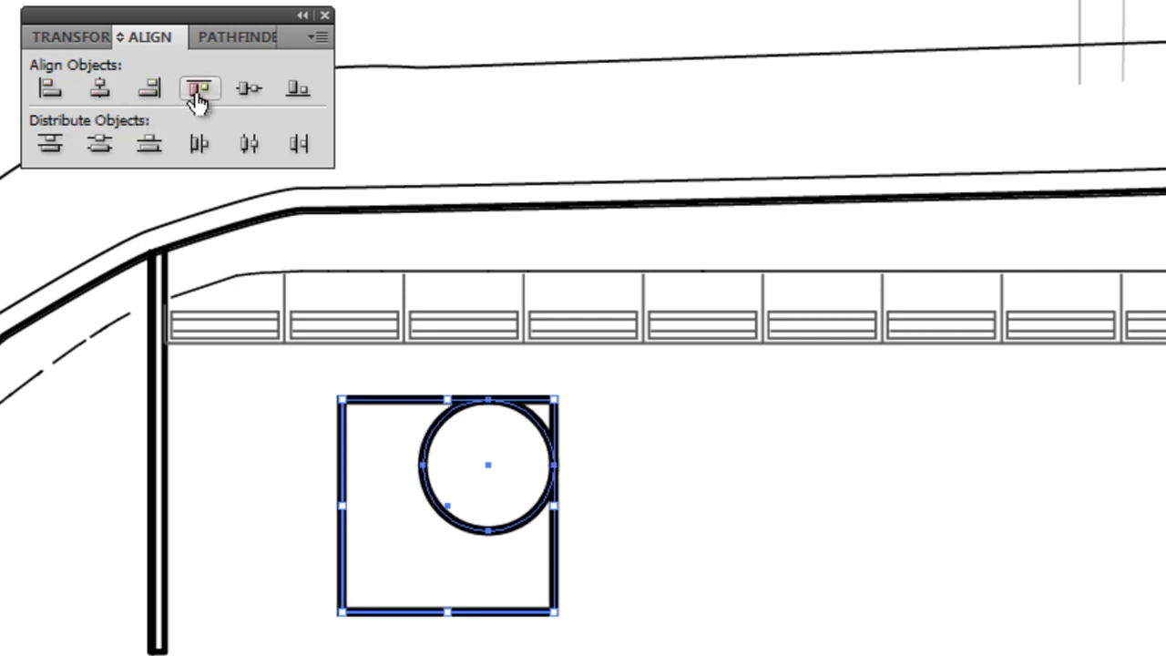
left_click(242, 100)
left_click(201, 97)
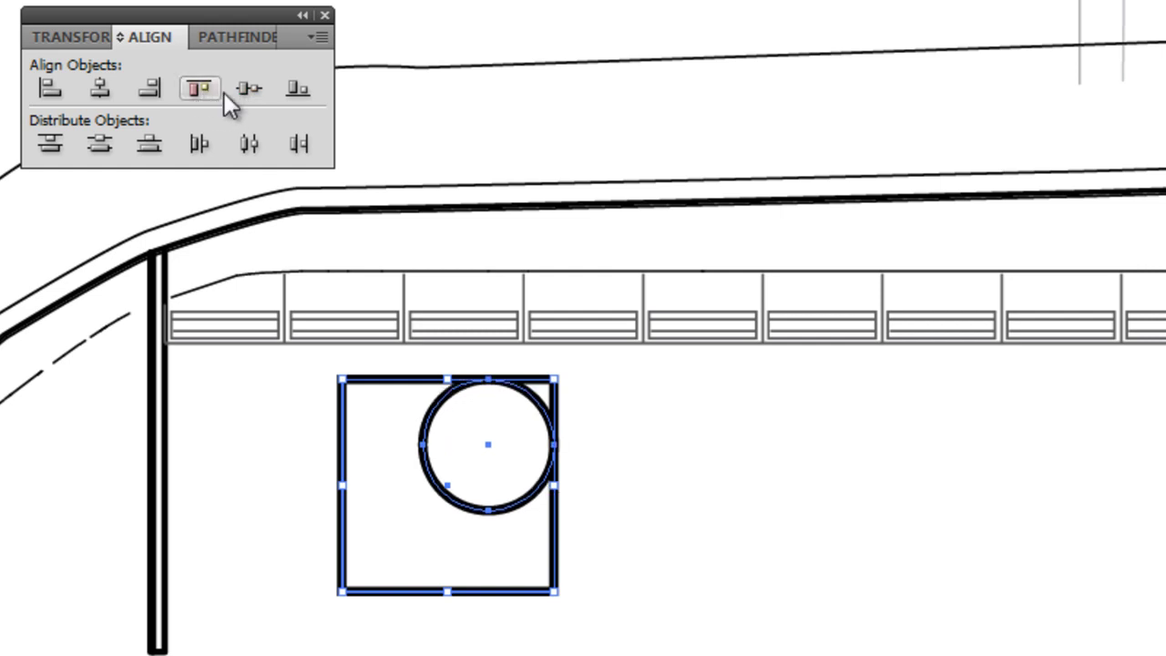
left_click(296, 91)
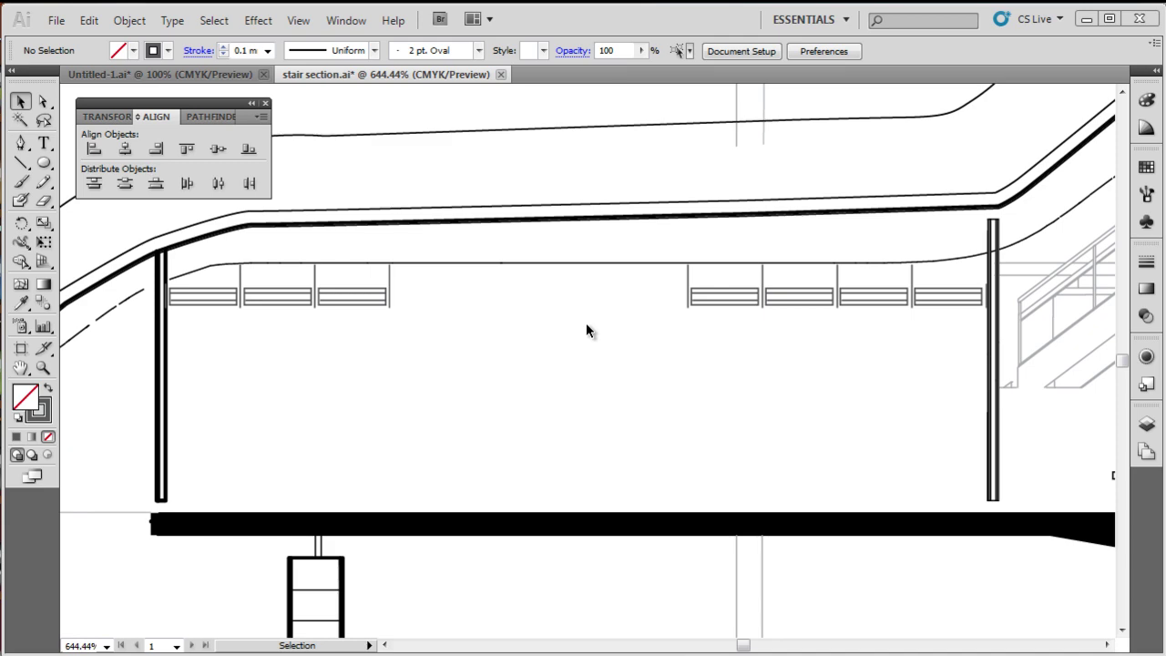
Select the third remaining rail panel with the Selection tool.
left_click(374, 304)
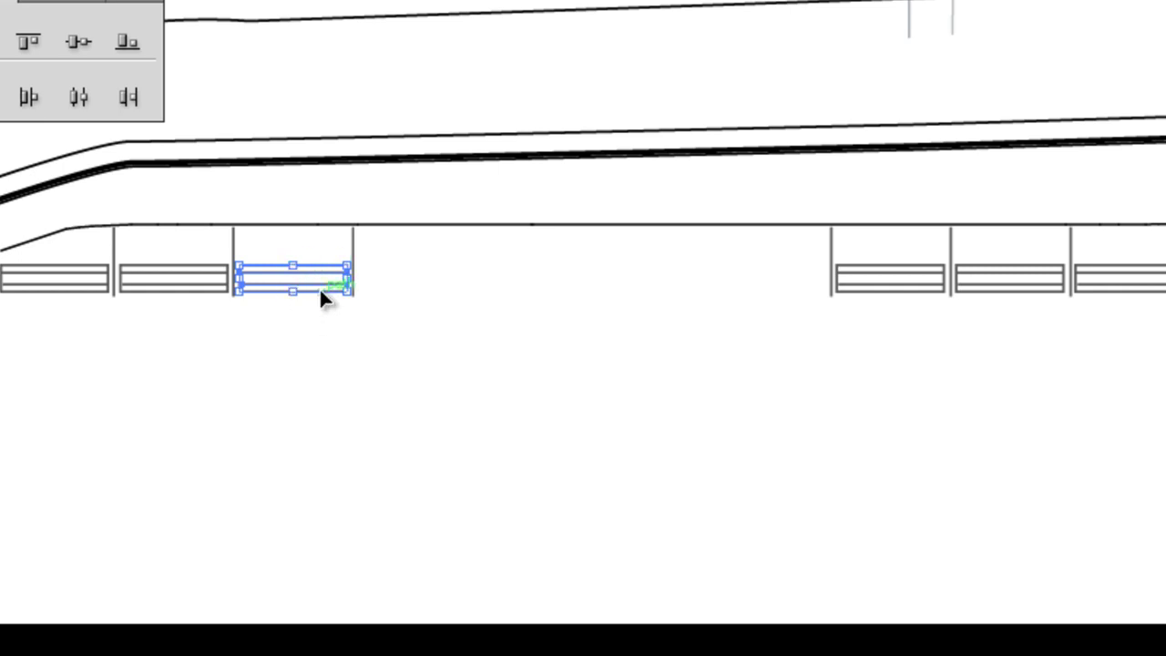
left_click(311, 319)
left_click(298, 292)
left_click_drag(326, 300, 455, 426)
left_click(560, 446)
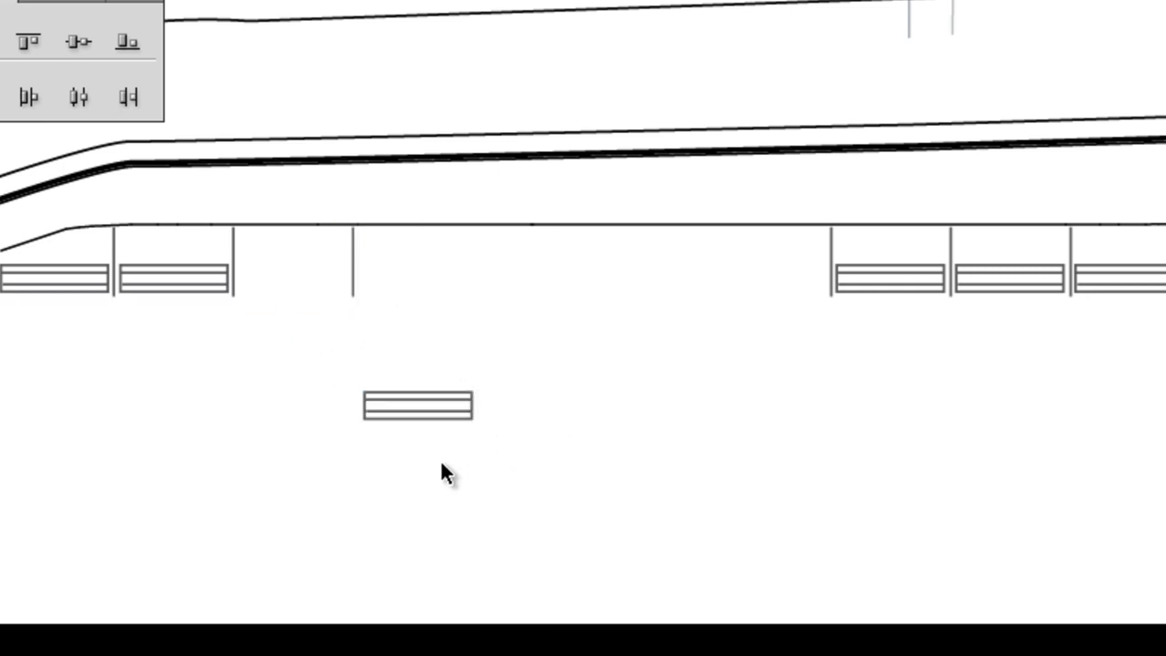
key("ctrl+z")
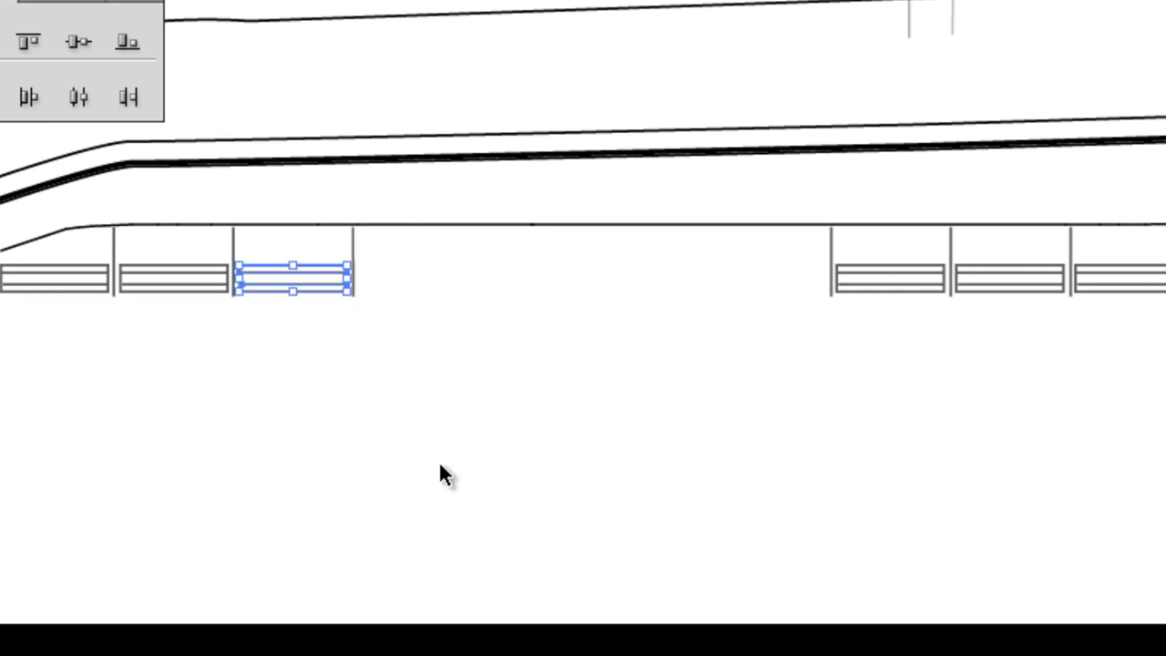
left_click(440, 467)
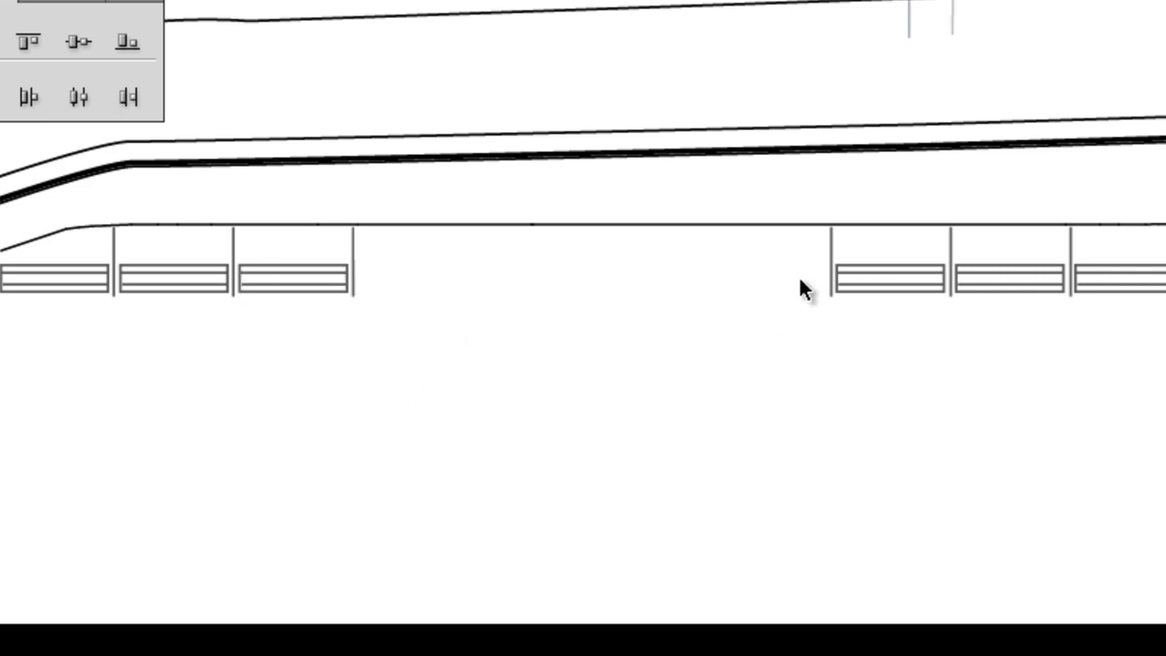
Copy the gap-edge railing post three times, leaving the copies below the gap.
left_click(832, 243)
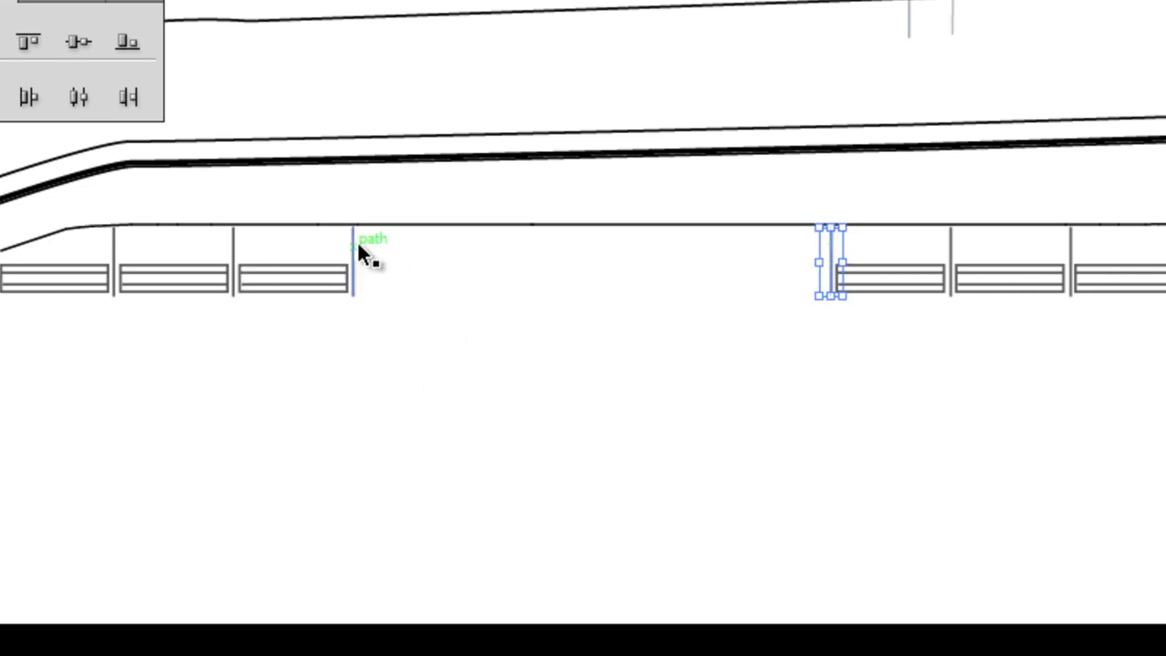
left_click_drag(833, 243, 353, 246)
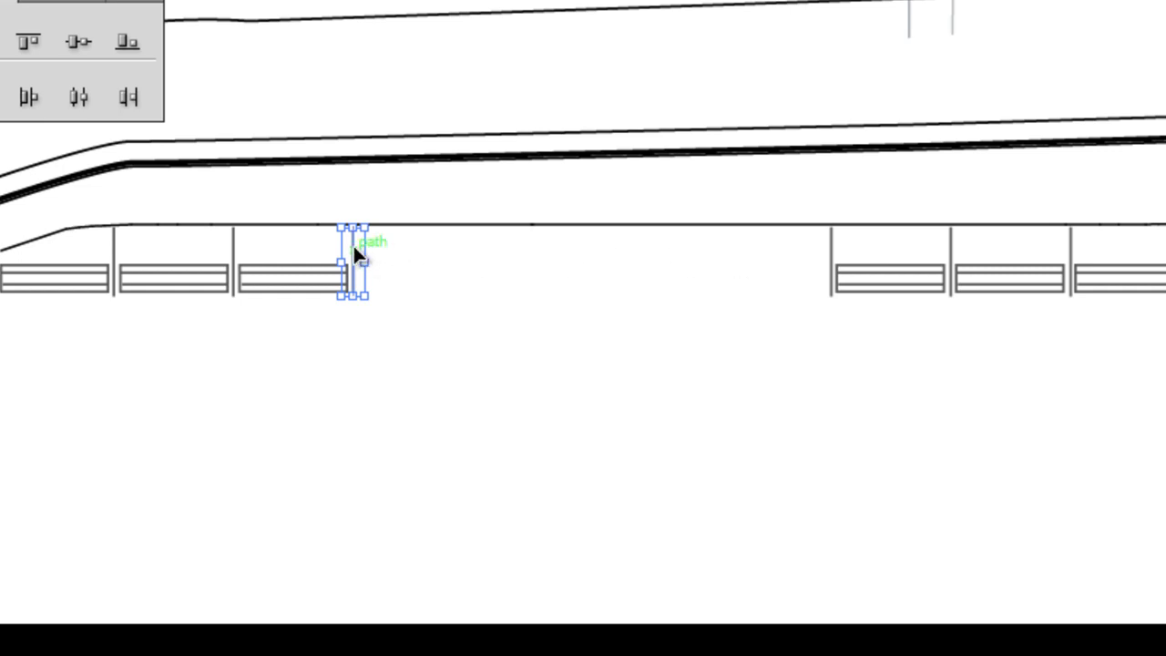
key("ctrl+shift+a")
left_click_drag(360, 259, 553, 380, "alt")
key("ctrl+shift+a")
left_click(674, 389)
left_click(662, 381)
key("ctrl+shift+a")
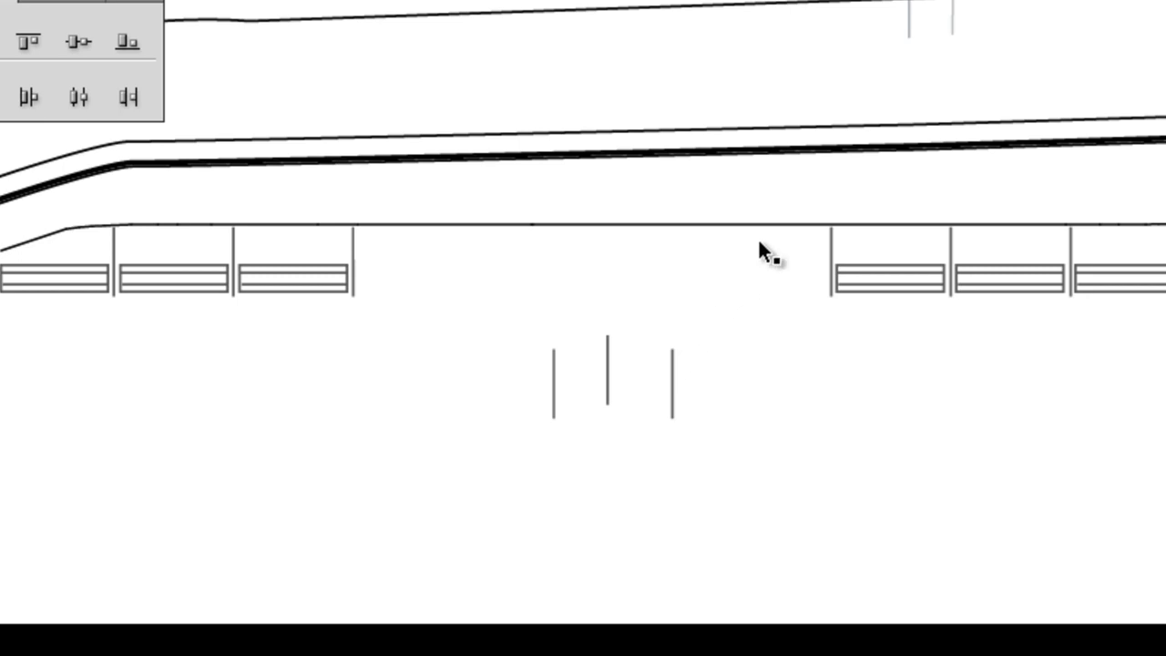
Top-align the three new posts with the two gap-edge posts.
left_click(833, 243)
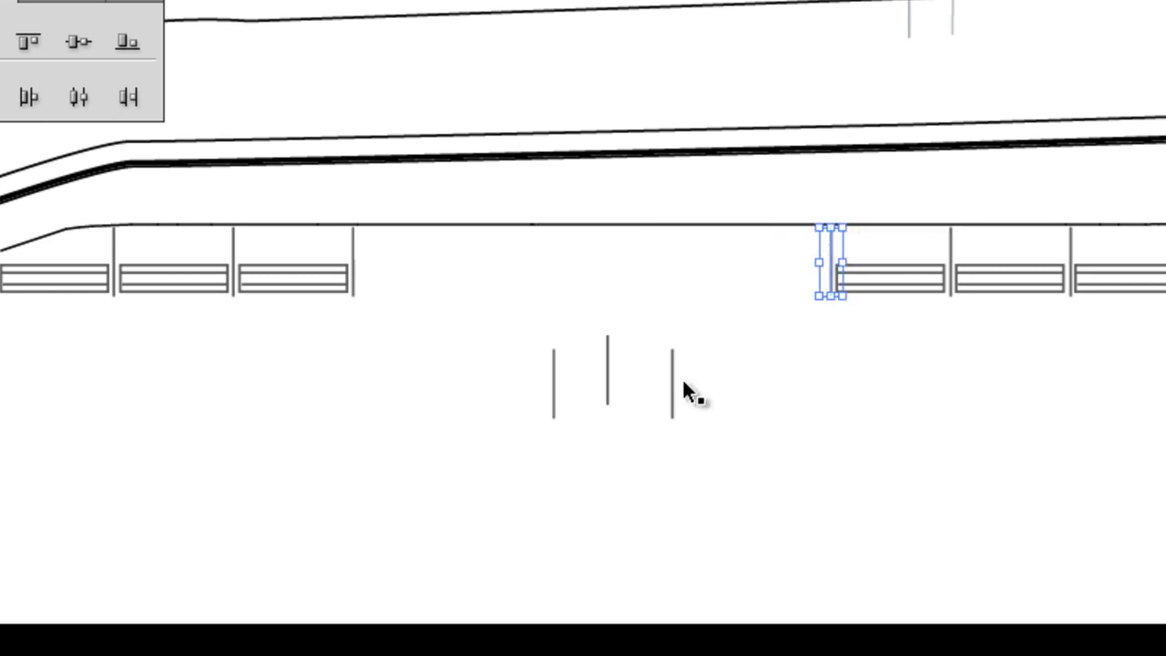
left_click(671, 382, "shift")
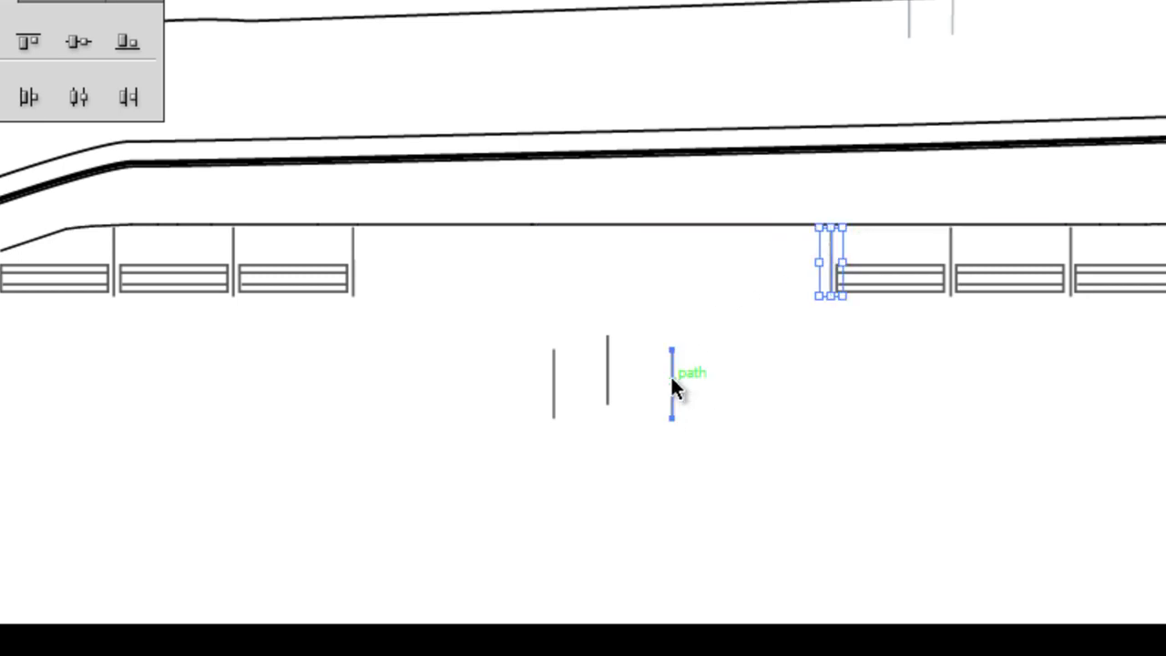
left_click(607, 375, "shift")
left_click(553, 377, "shift")
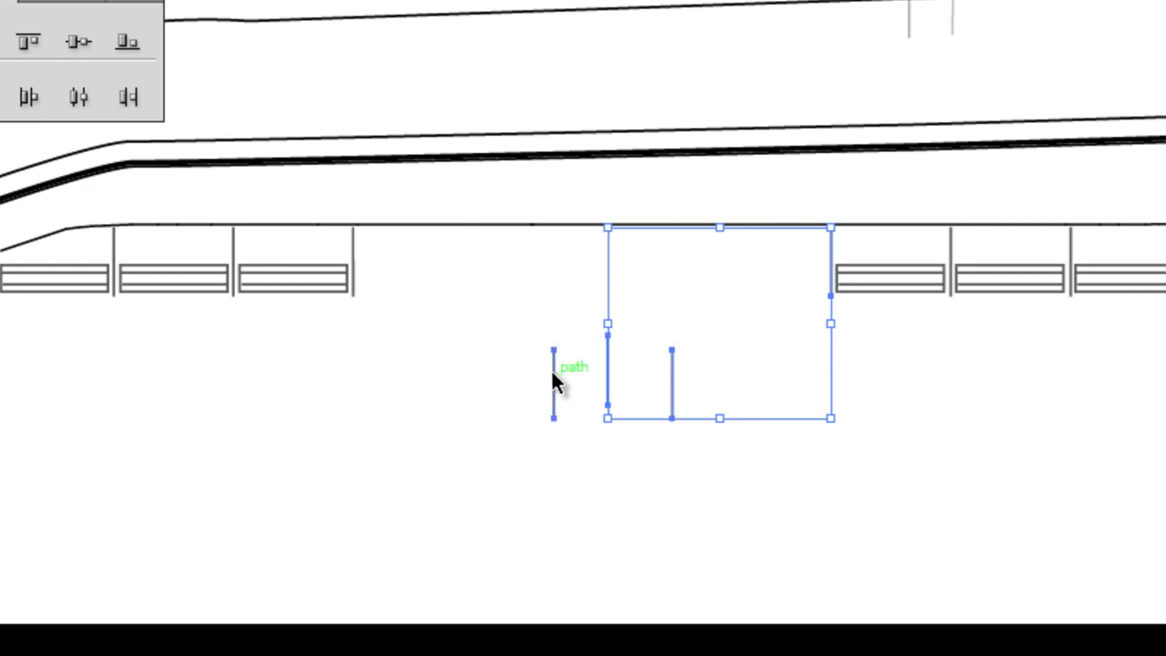
left_click(351, 250, "shift")
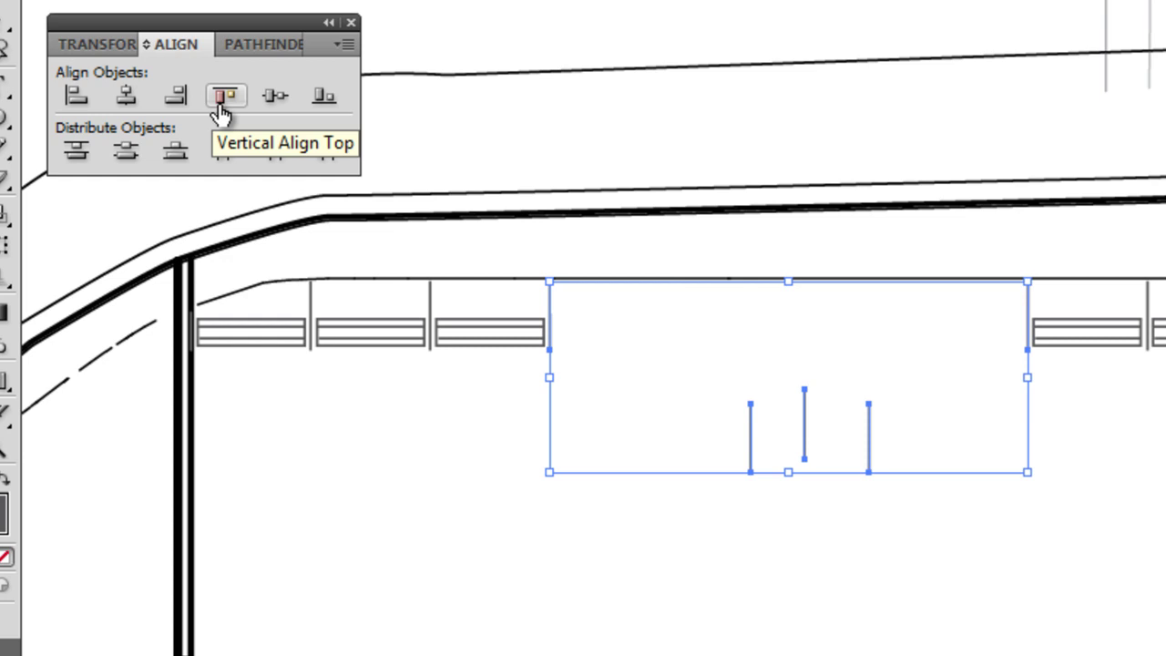
left_click(221, 106)
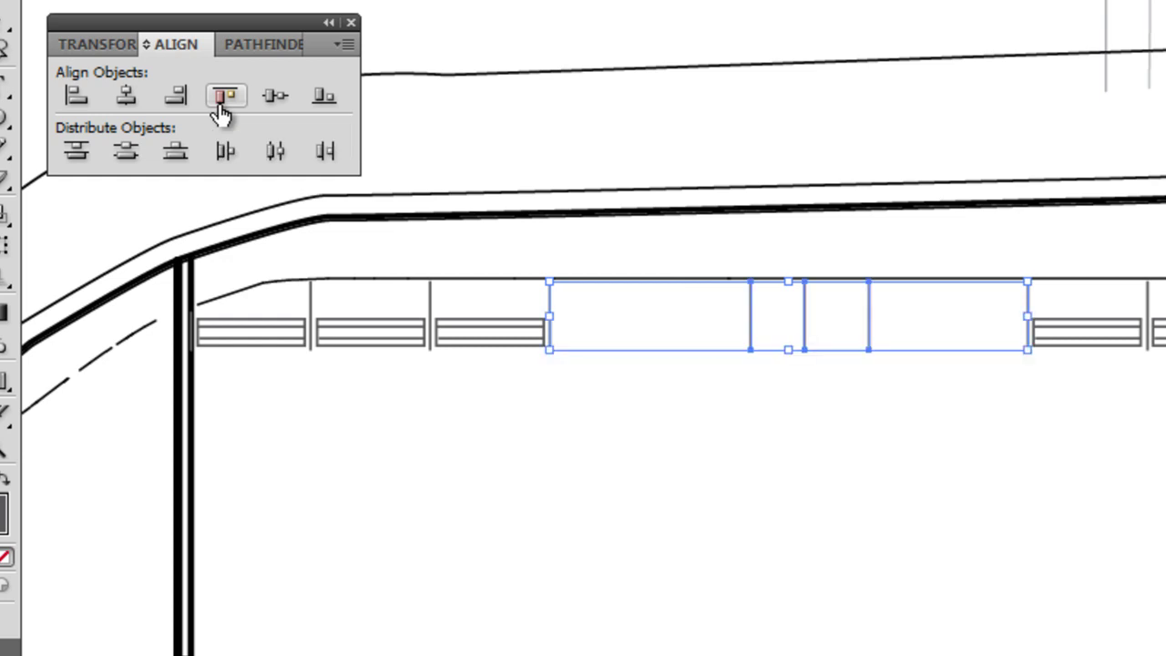
left_click(807, 385)
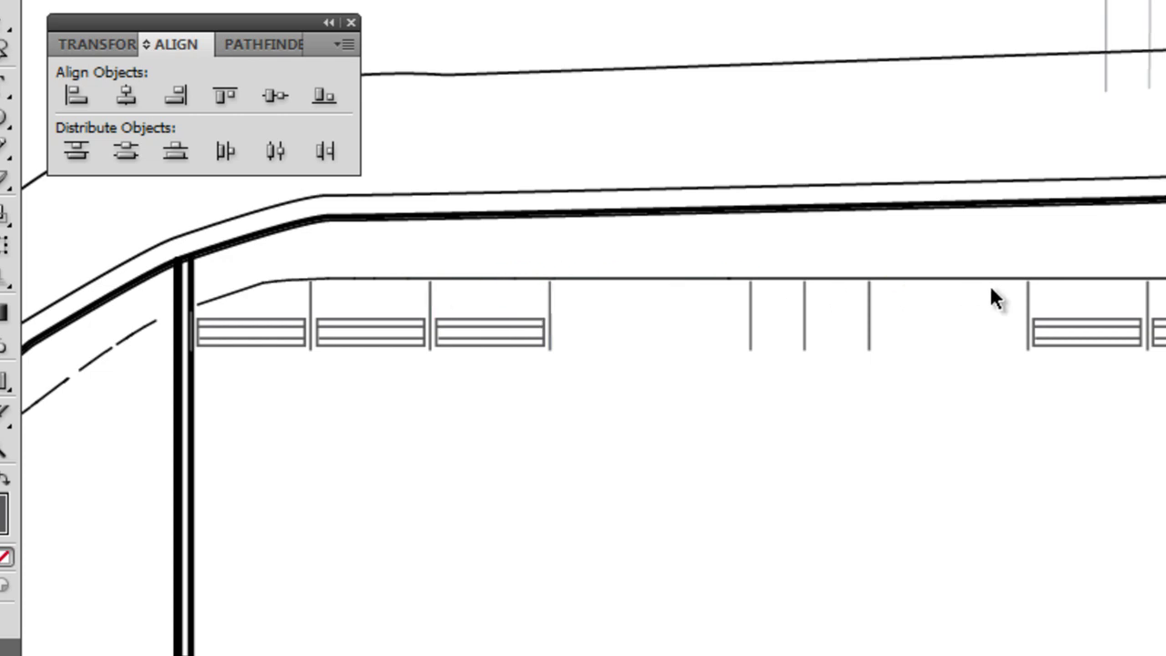
Distribute the posts evenly across the gap by horizontal centre.
left_click_drag(1050, 297, 541, 290)
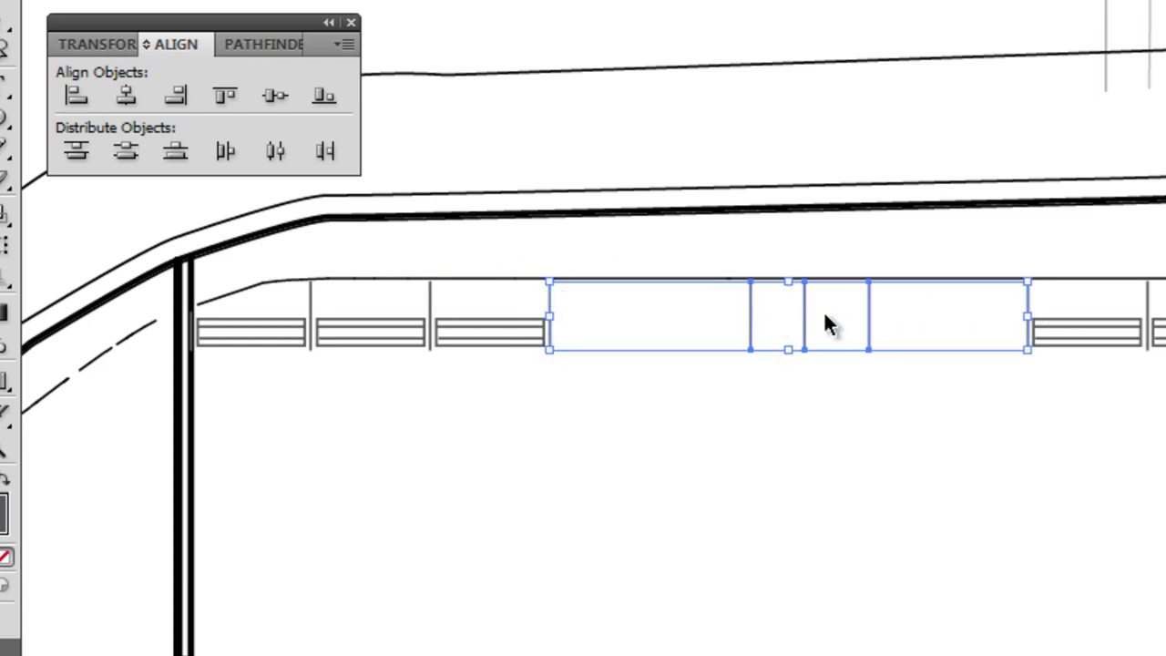
left_click(277, 153)
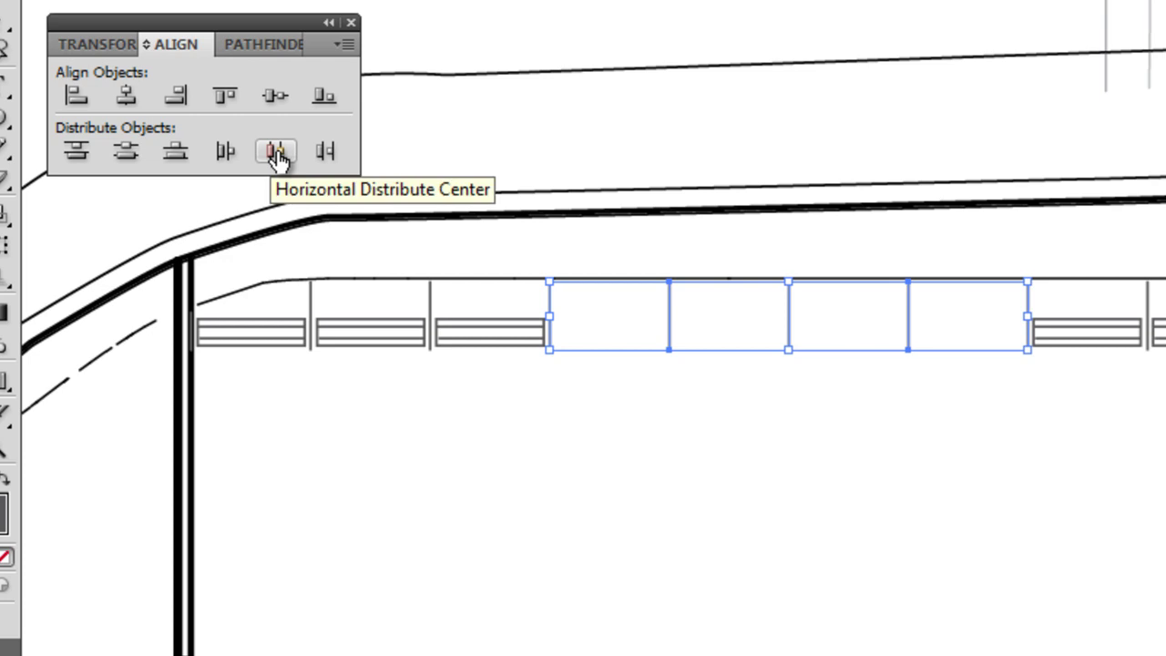
left_click(1135, 398)
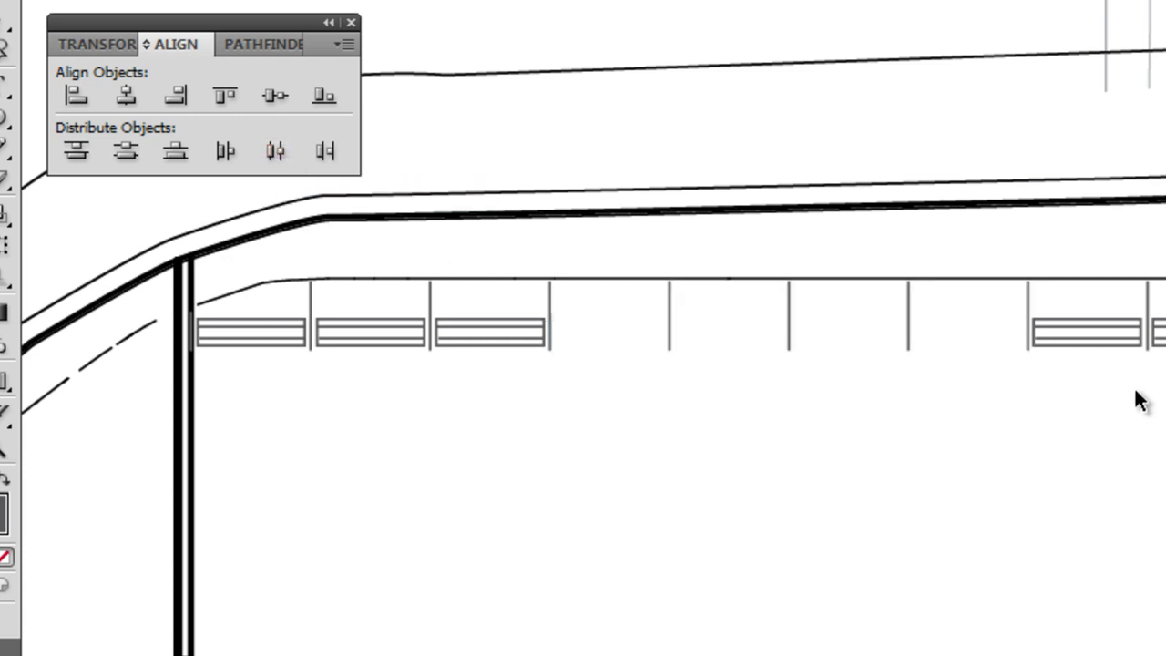
left_click(1085, 336)
Paste four copies of the rail panel and place them below the gap.
left_click(1090, 351)
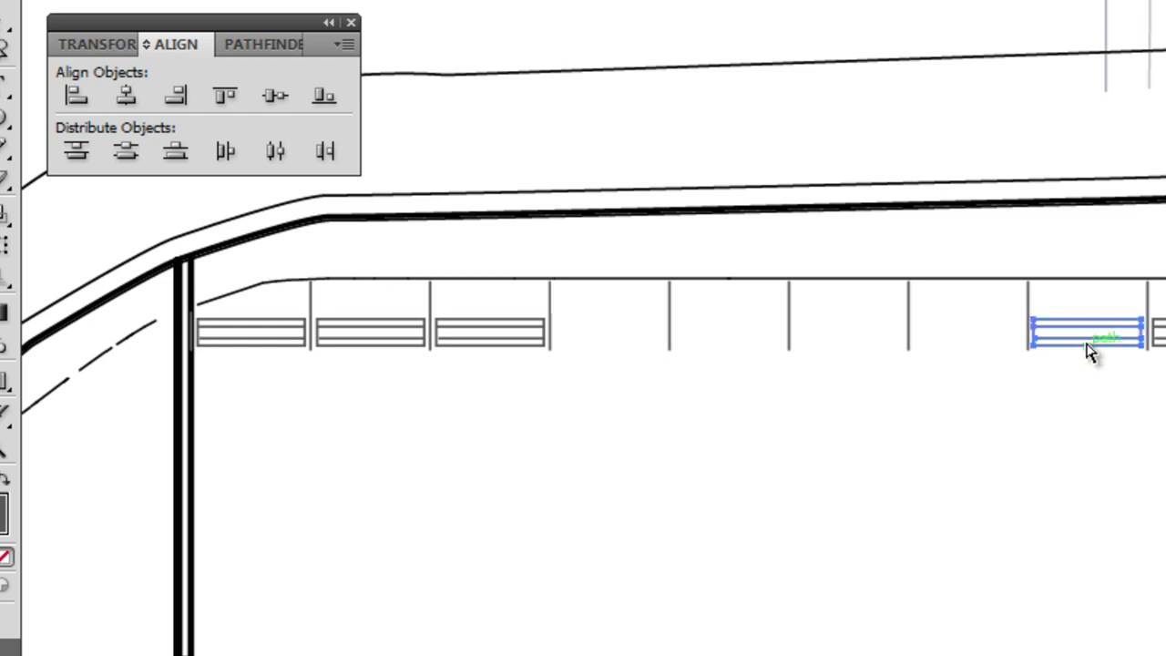
key("ctrl+v")
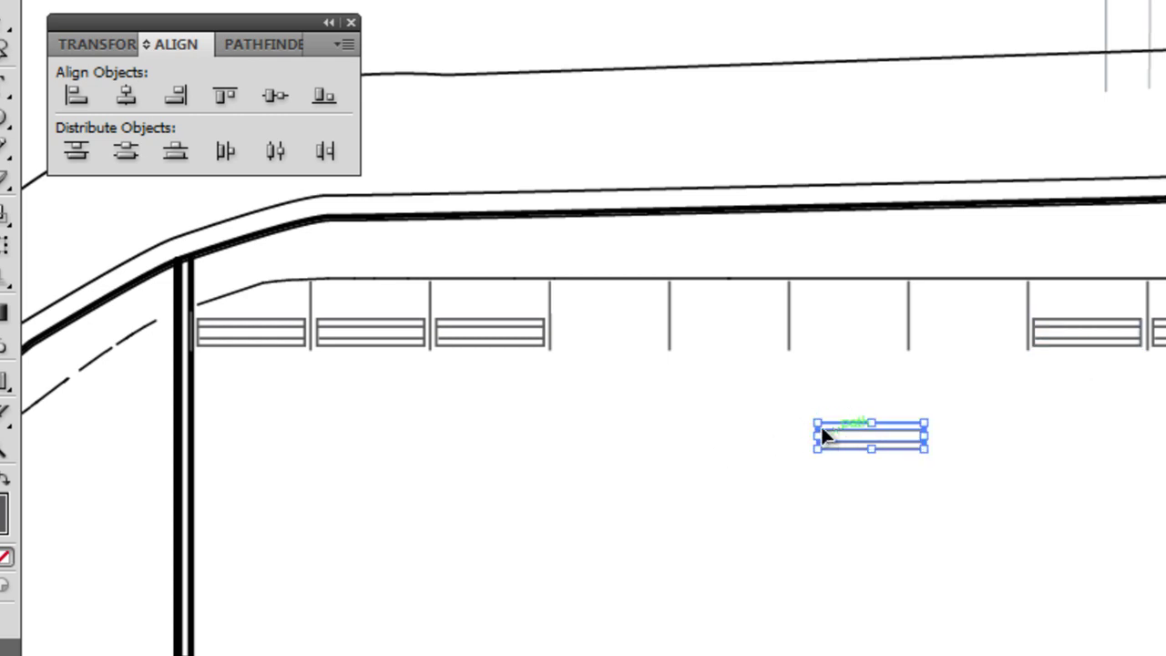
left_click_drag(847, 434, 635, 423)
key("ctrl+v")
left_click_drag(856, 443, 790, 476)
key("ctrl+v")
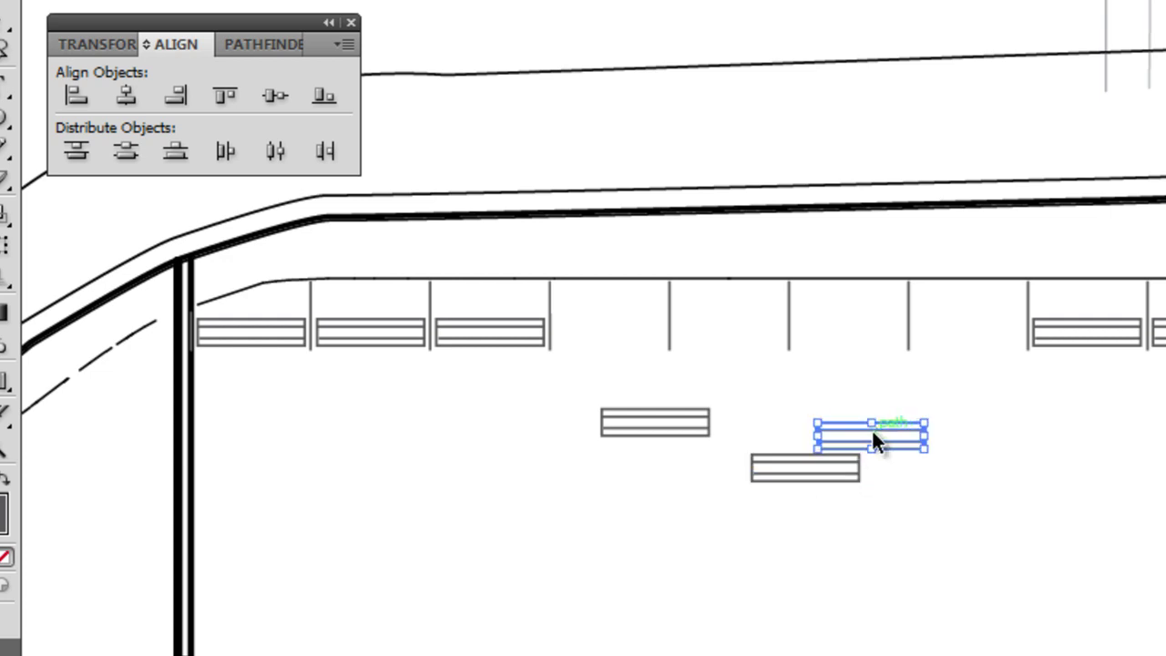
left_click_drag(871, 429, 966, 447)
key("ctrl+v")
mouse_move(850, 433)
left_mouse_down()
mouse_move(781, 407)
mouse_move(754, 424)
mouse_move(848, 430)
left_mouse_up()
left_click(1082, 475)
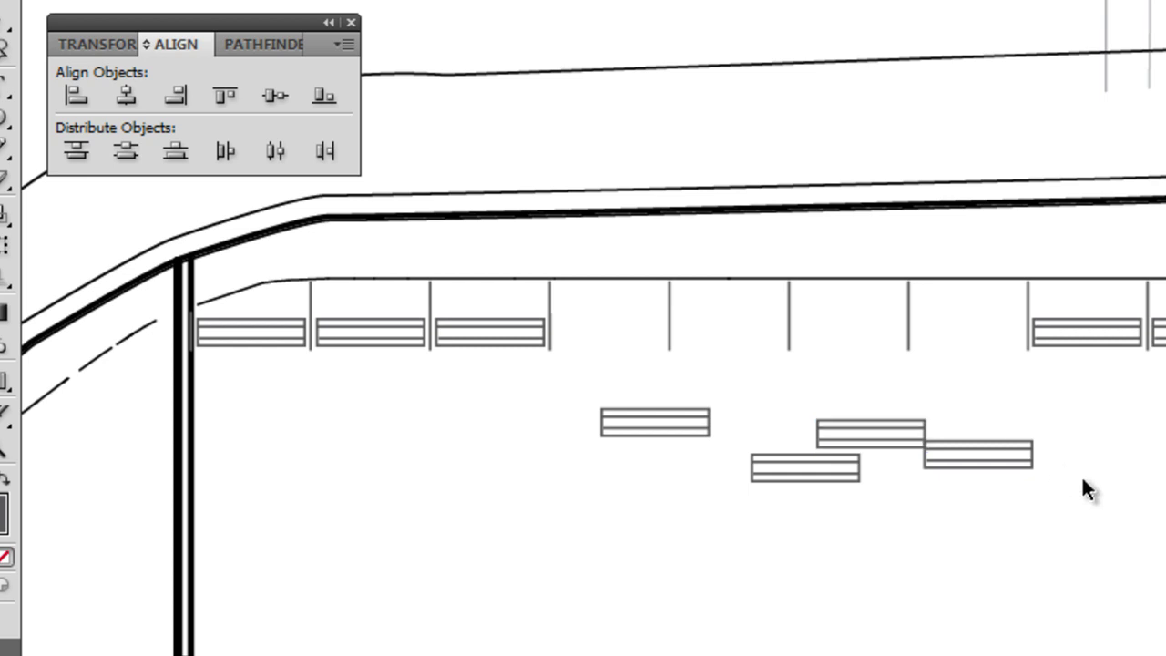
left_click_drag(872, 493, 619, 410)
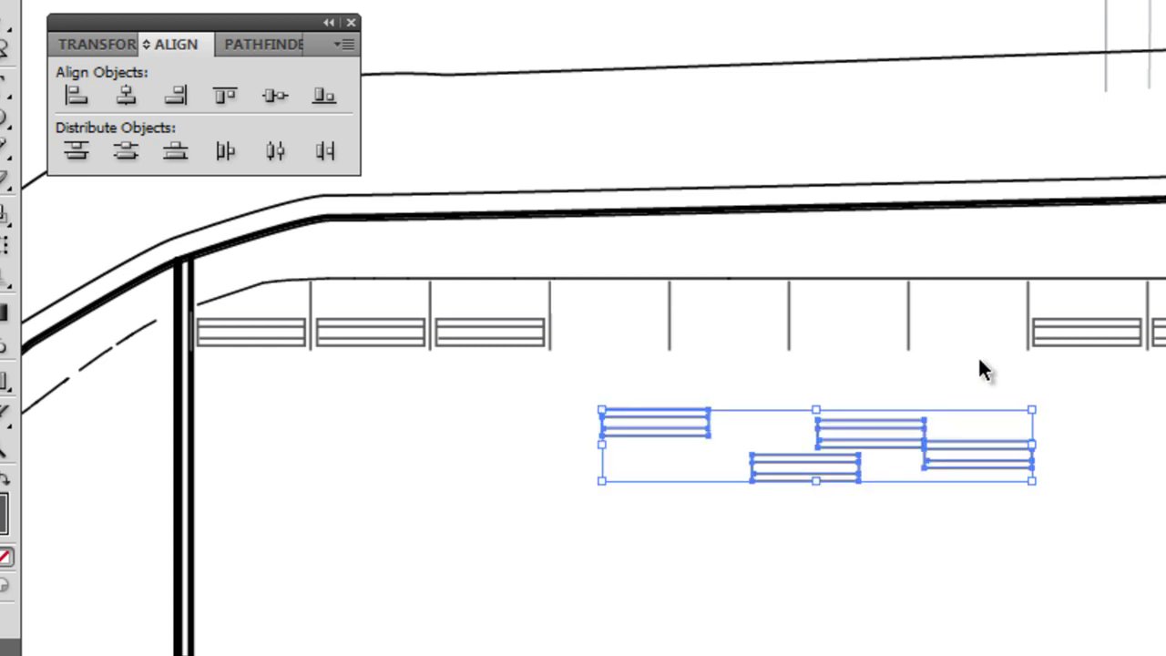
Top-align the four rail copies with the gap-edge rails and distribute them evenly across the bays.
left_click(1071, 336, "shift")
left_click(500, 333, "shift")
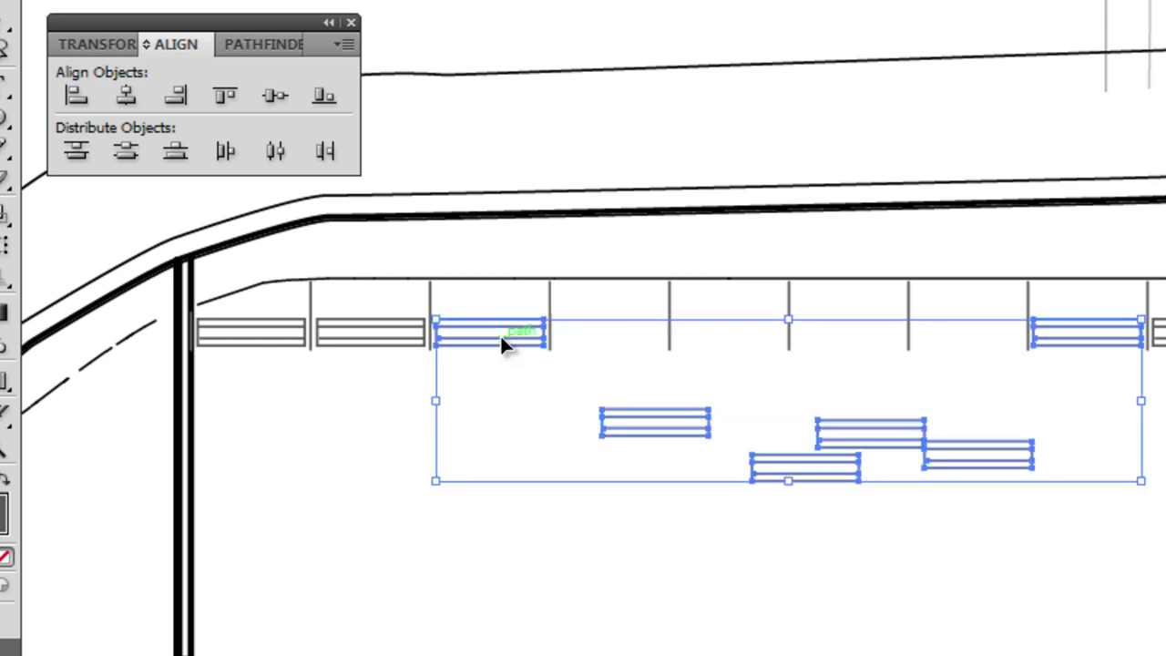
left_click(277, 97)
left_click(239, 102)
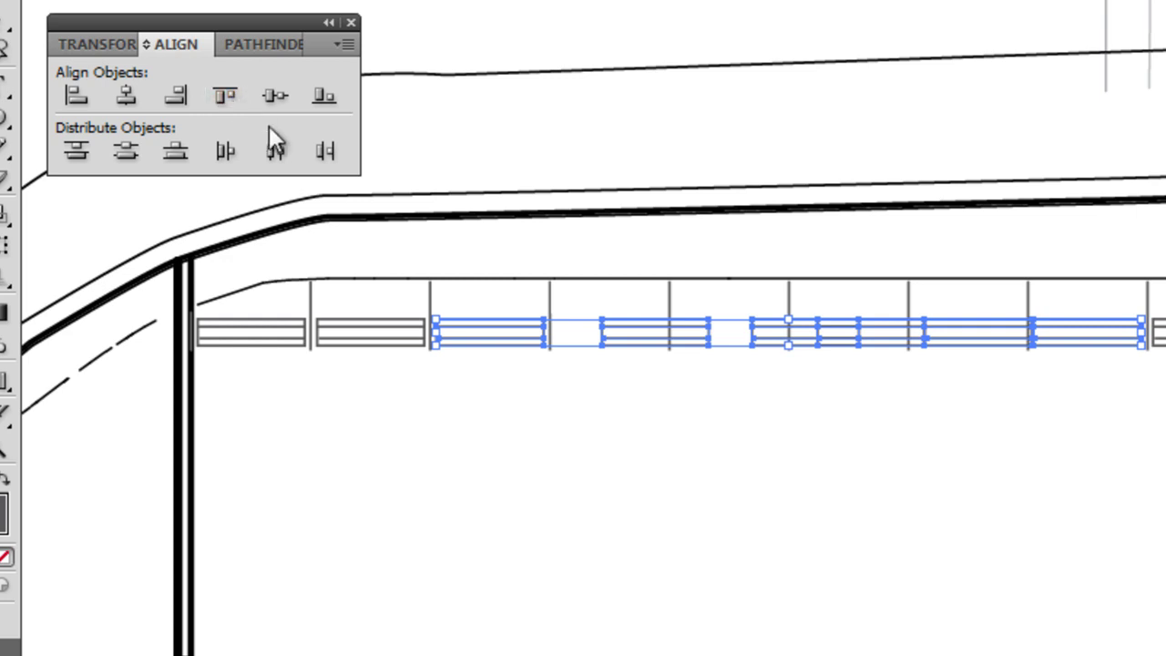
left_click(275, 152)
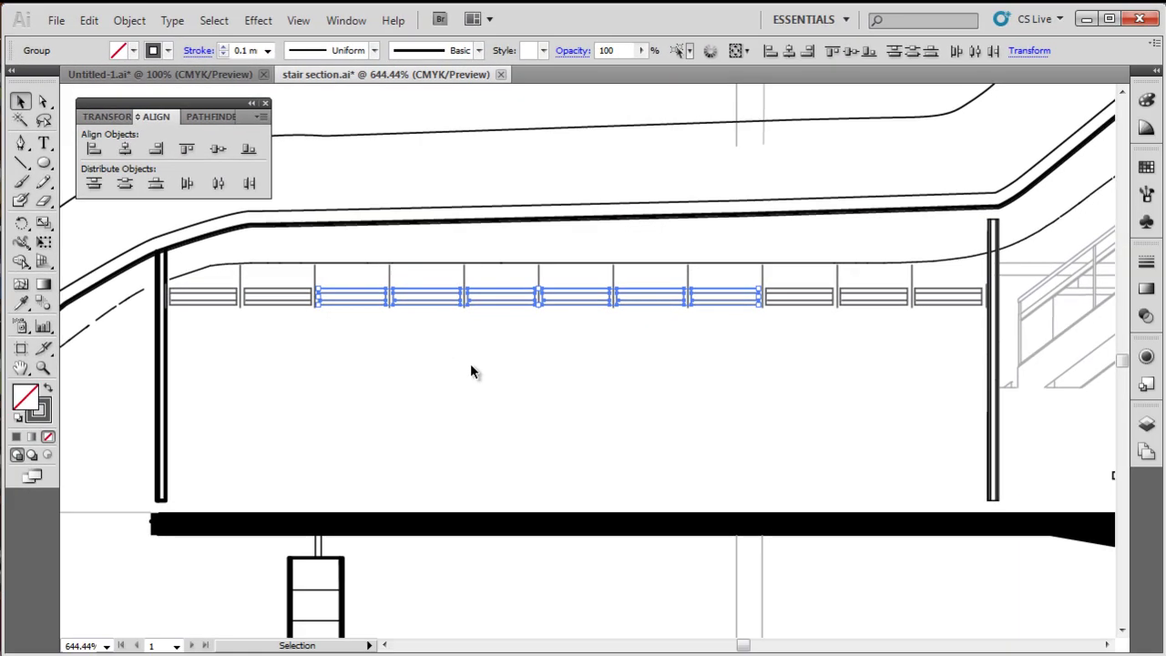
left_click(697, 456)
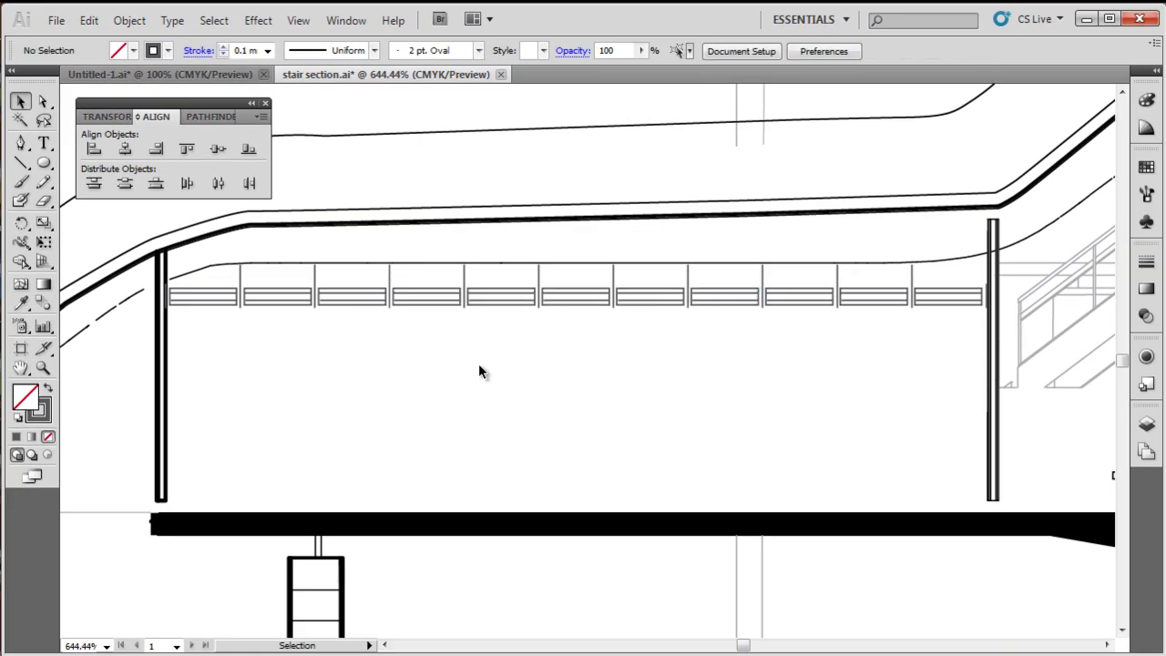
left_click_drag(914, 335, 268, 273)
left_click(302, 328)
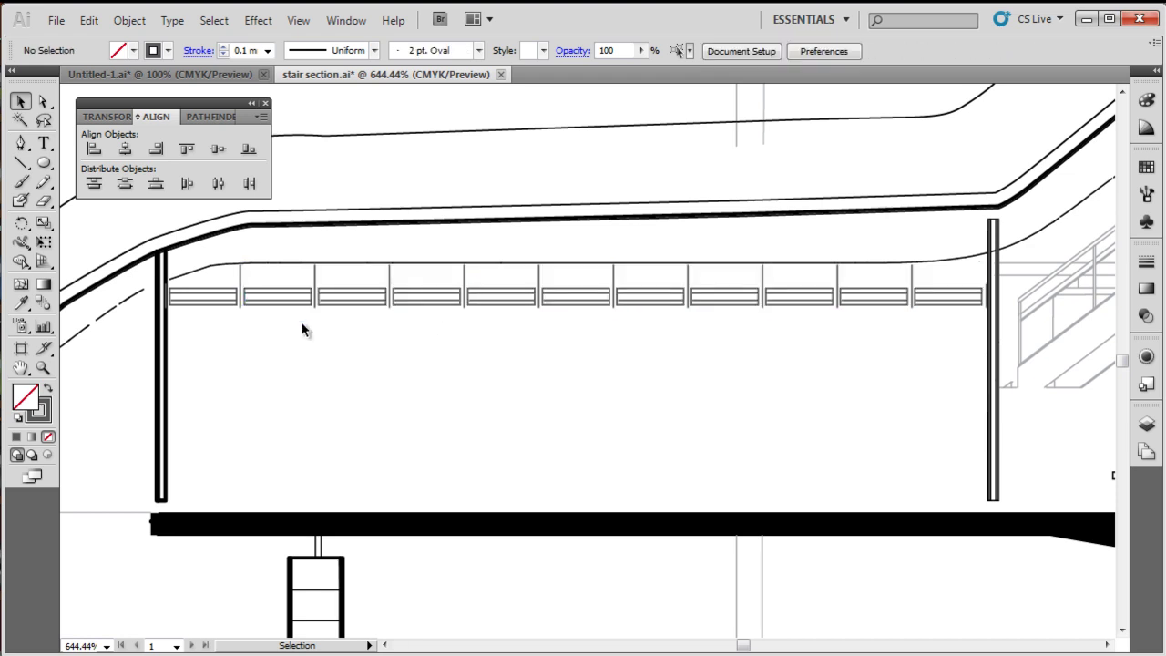